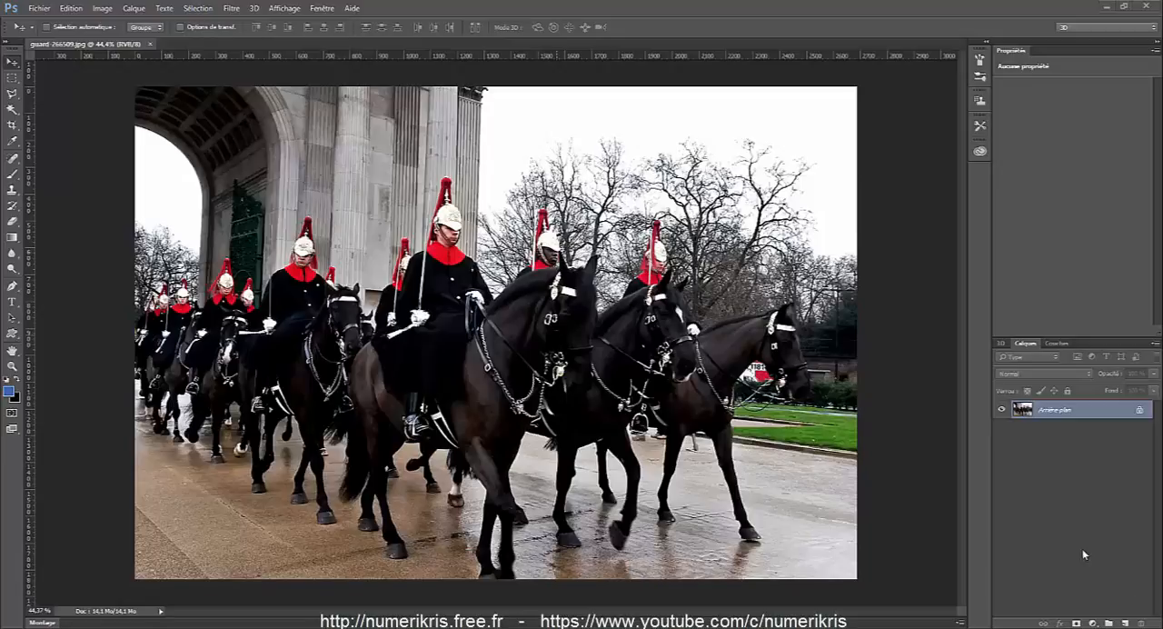
Unlock the background layer of the horse guards photo and add a new empty layer above it.
{"action": "left_click", "coordinate": [1140, 411]}
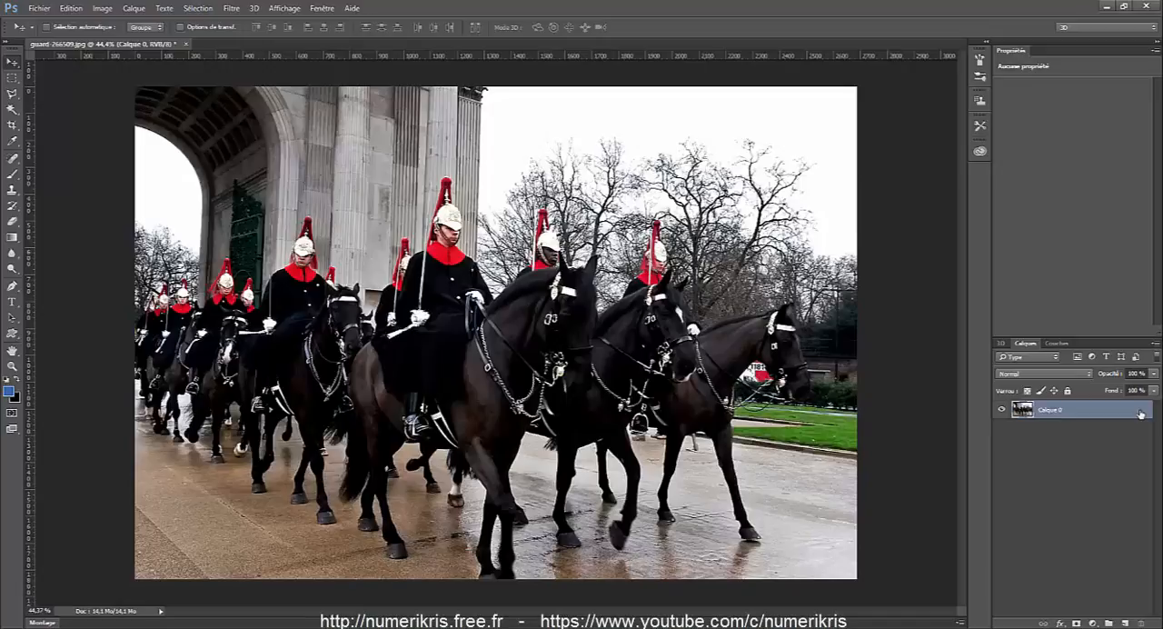
{"action": "left_click", "coordinate": [1125, 624]}
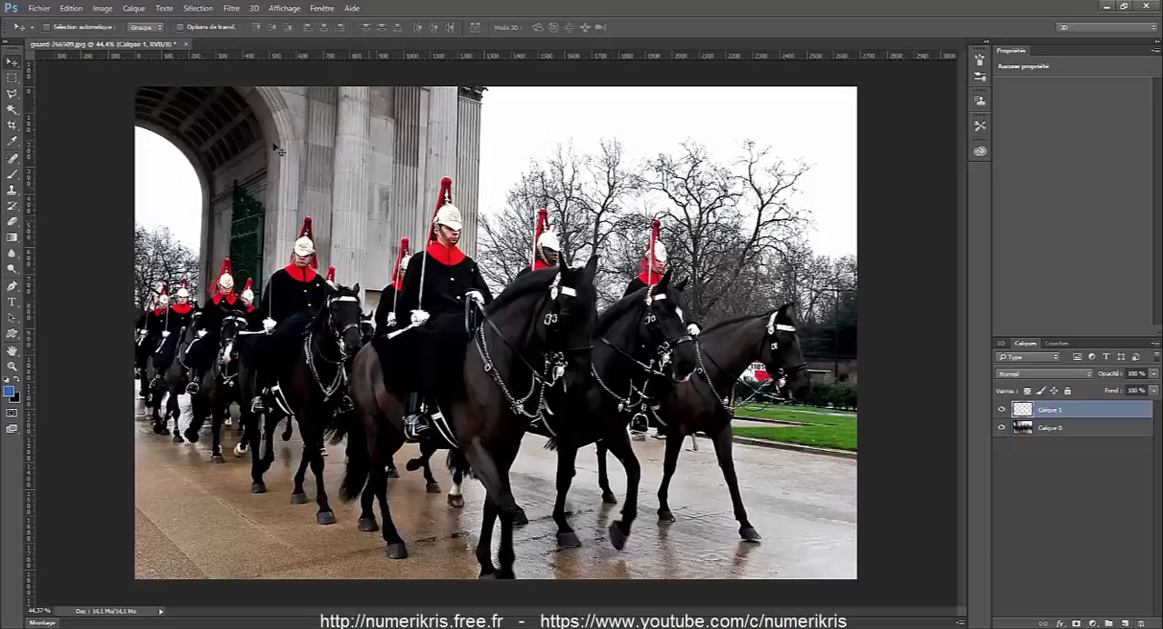
Draw a large rectangular selection over the mounted guards in the centre-left of the photo.
{"action": "left_click", "coordinate": [14, 79]}
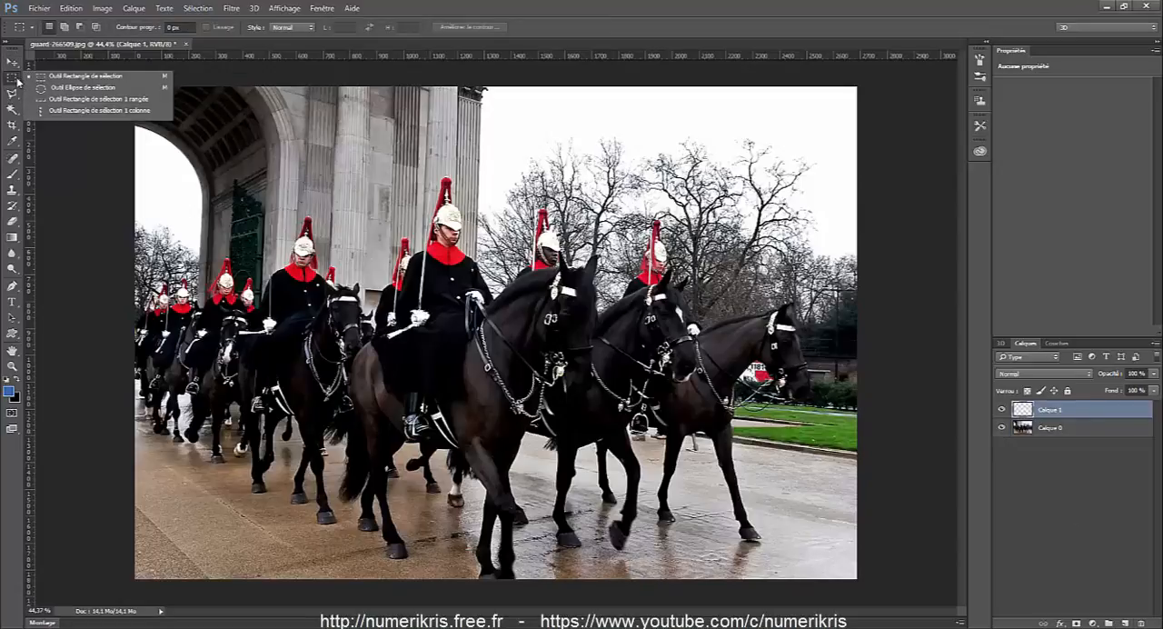
{"action": "left_click", "coordinate": [52, 76]}
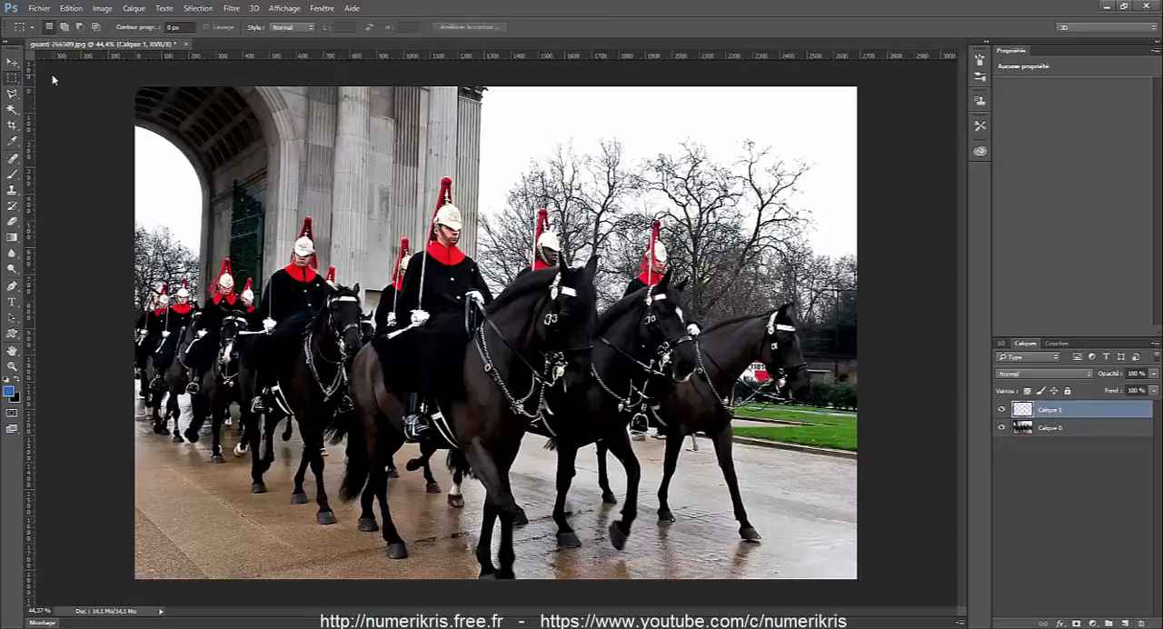
{"action": "left_click_drag", "start_coordinate": [234, 143], "coordinate": [616, 450]}
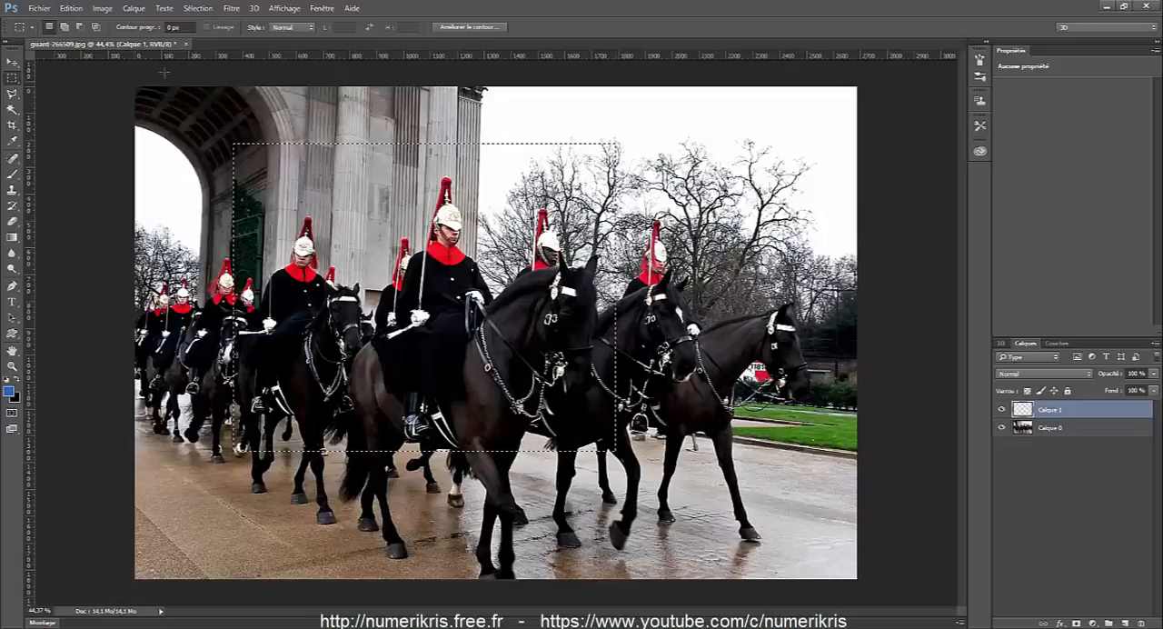
Fill the rectangular selection with white (Blanc) in Normal mode at 100 % opacity, and deselect it.
{"action": "left_click", "coordinate": [80, 10]}
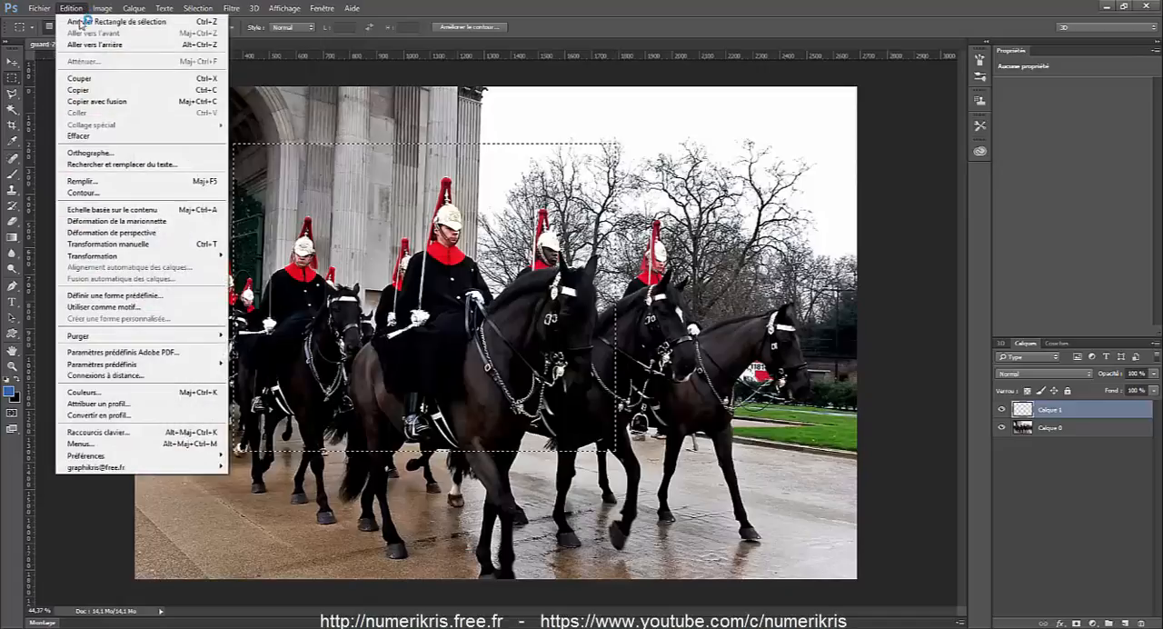
{"action": "left_click", "coordinate": [91, 180]}
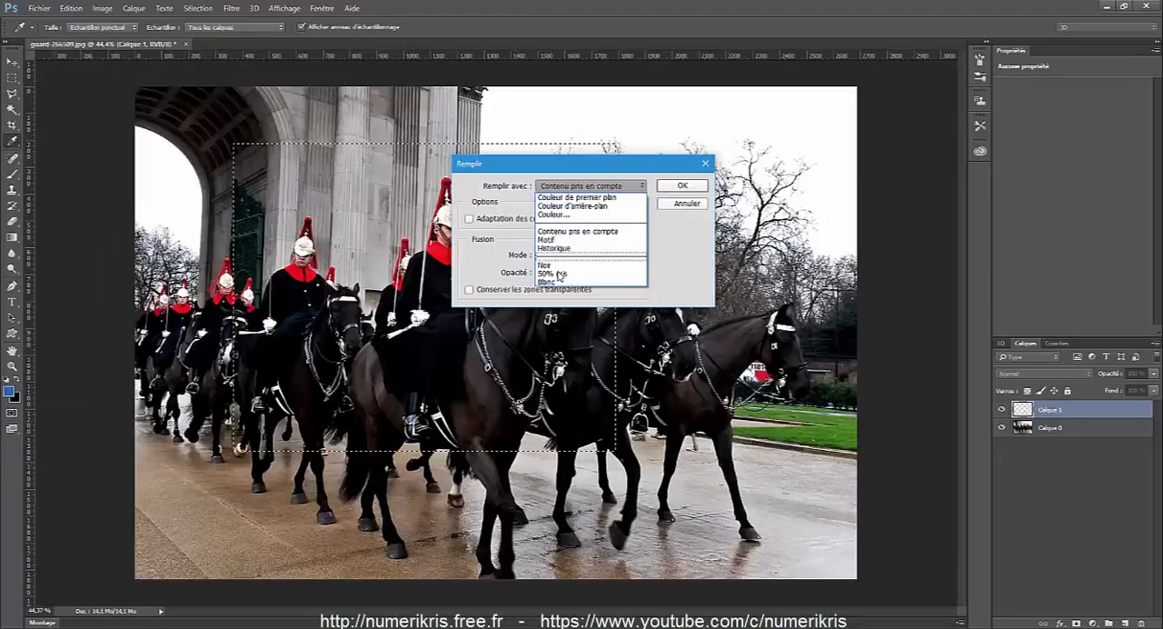
{"action": "left_click", "coordinate": [557, 281]}
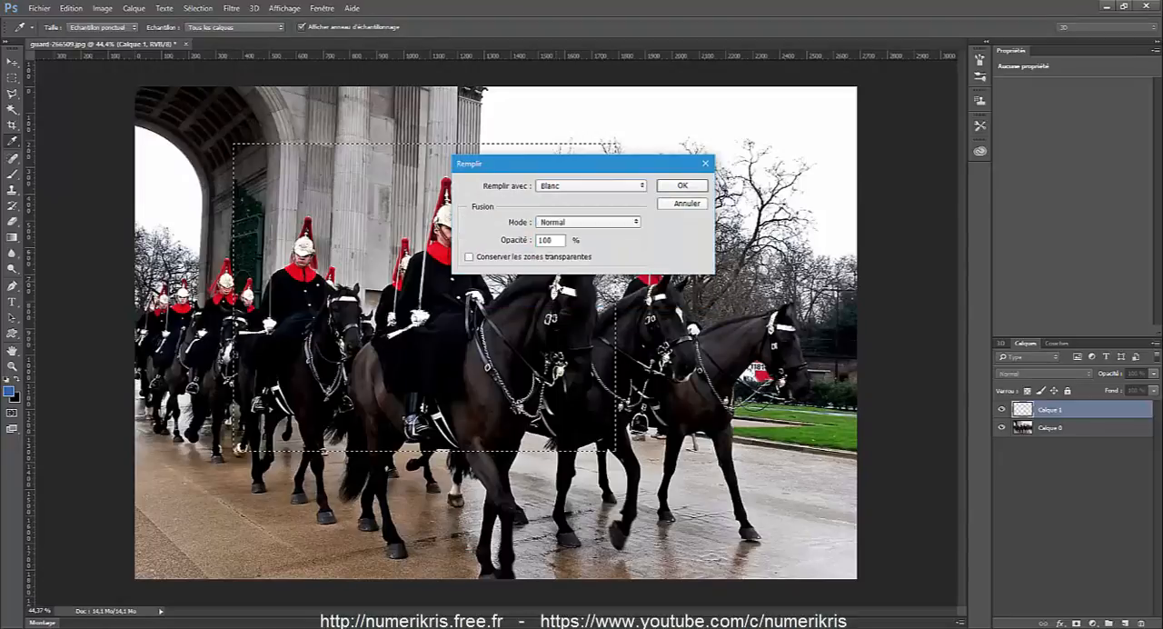
{"action": "left_click", "coordinate": [667, 187]}
{"action": "key", "text": "m"}
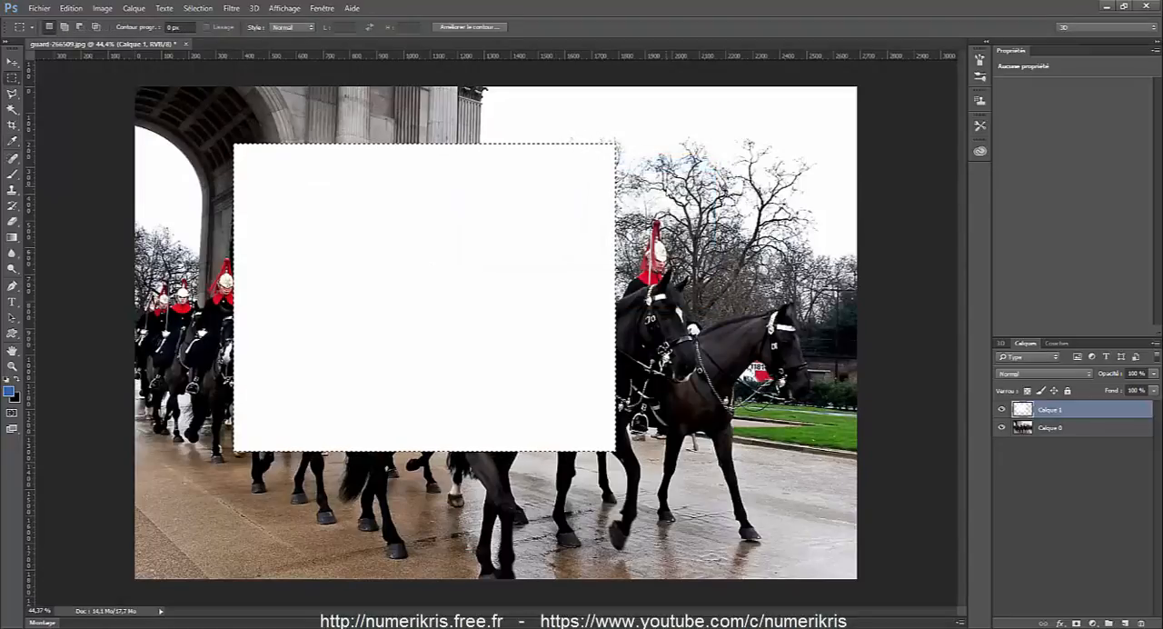
{"action": "key", "text": "ctrl+d"}
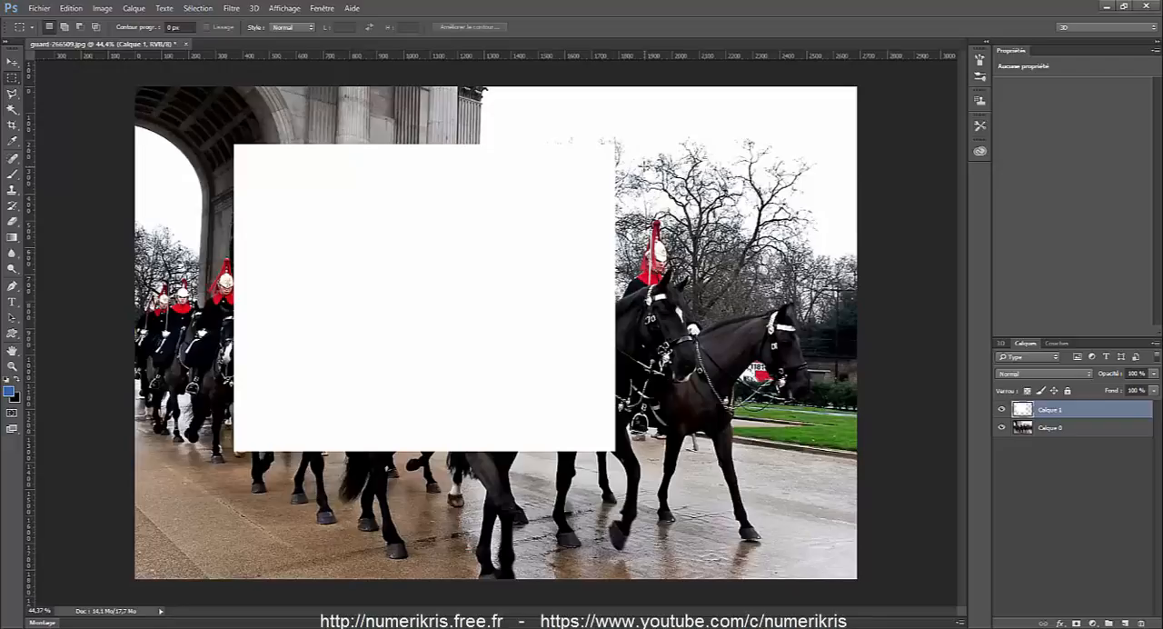
Try the Skew (Inclinaison) transformation on the white rectangle by lowering its upper-left corner slightly, and leave the transformation.
{"action": "left_click", "coordinate": [71, 8]}
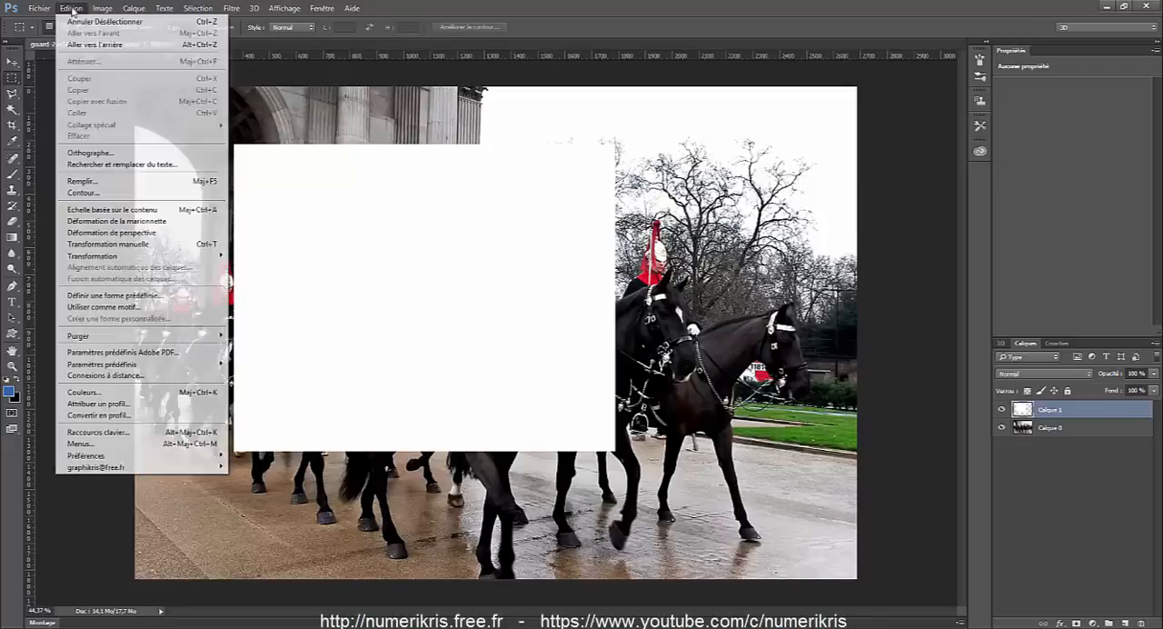
{"action": "mouse_move", "coordinate": [72, 260]}
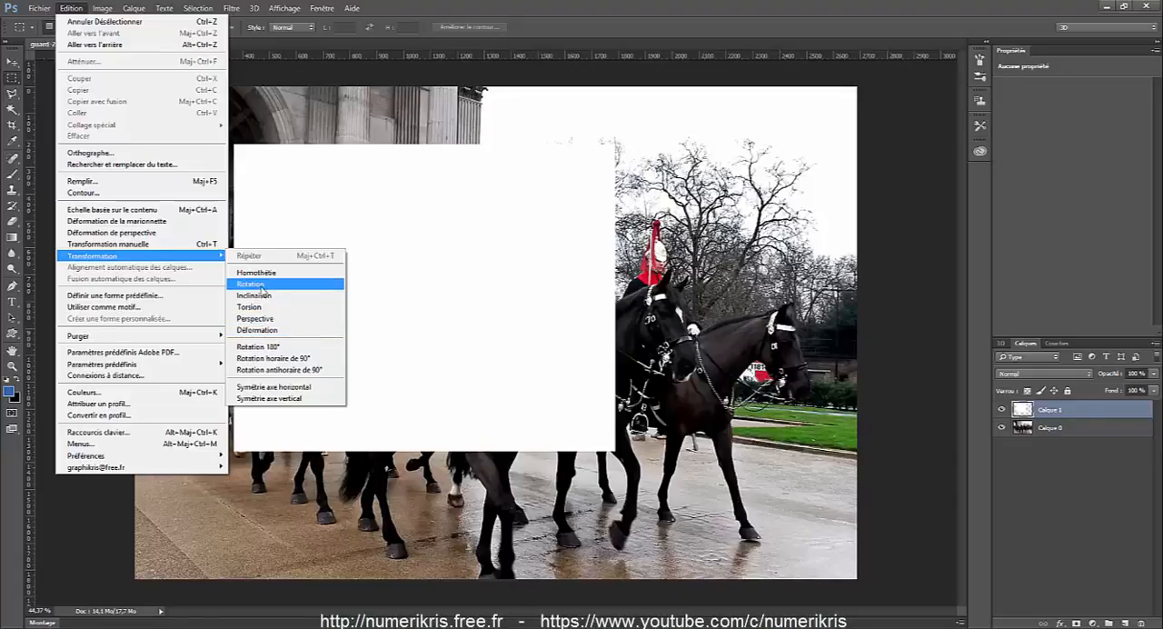
{"action": "left_click", "coordinate": [254, 295]}
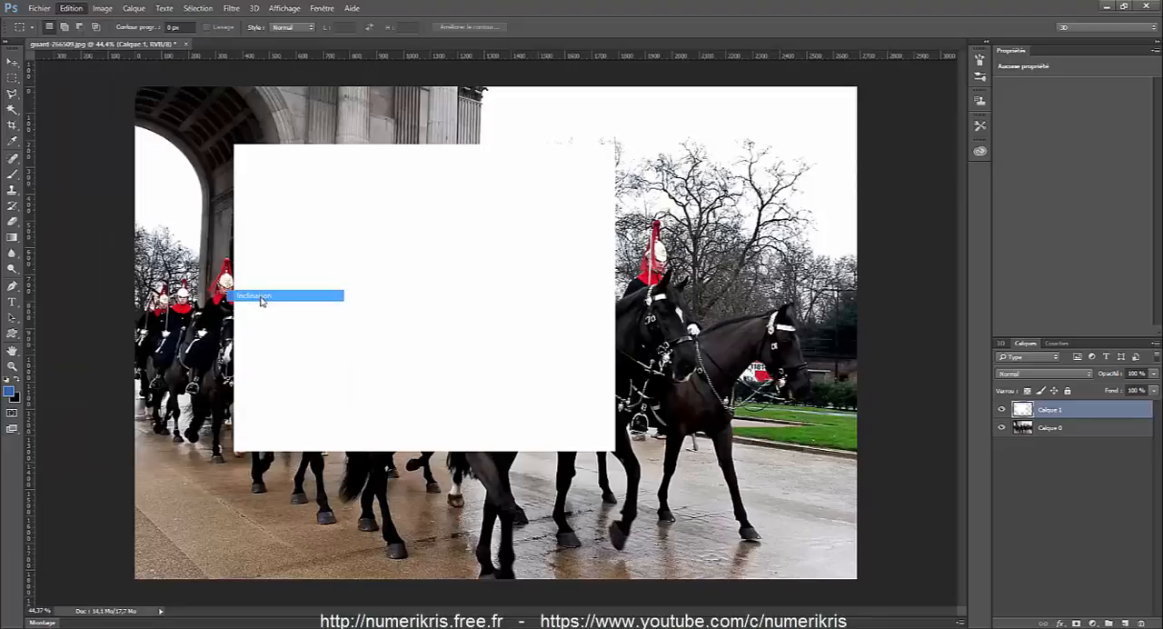
{"action": "mouse_move", "coordinate": [235, 145]}
{"action": "left_mouse_down"}
{"action": "mouse_move", "coordinate": [384, 164]}
{"action": "mouse_move", "coordinate": [152, 160]}
{"action": "mouse_move", "coordinate": [509, 156]}
{"action": "mouse_move", "coordinate": [247, 140]}
{"action": "mouse_move", "coordinate": [236, 238]}
{"action": "mouse_move", "coordinate": [236, 109]}
{"action": "mouse_move", "coordinate": [235, 234]}
{"action": "mouse_move", "coordinate": [234, 156]}
{"action": "left_mouse_up"}
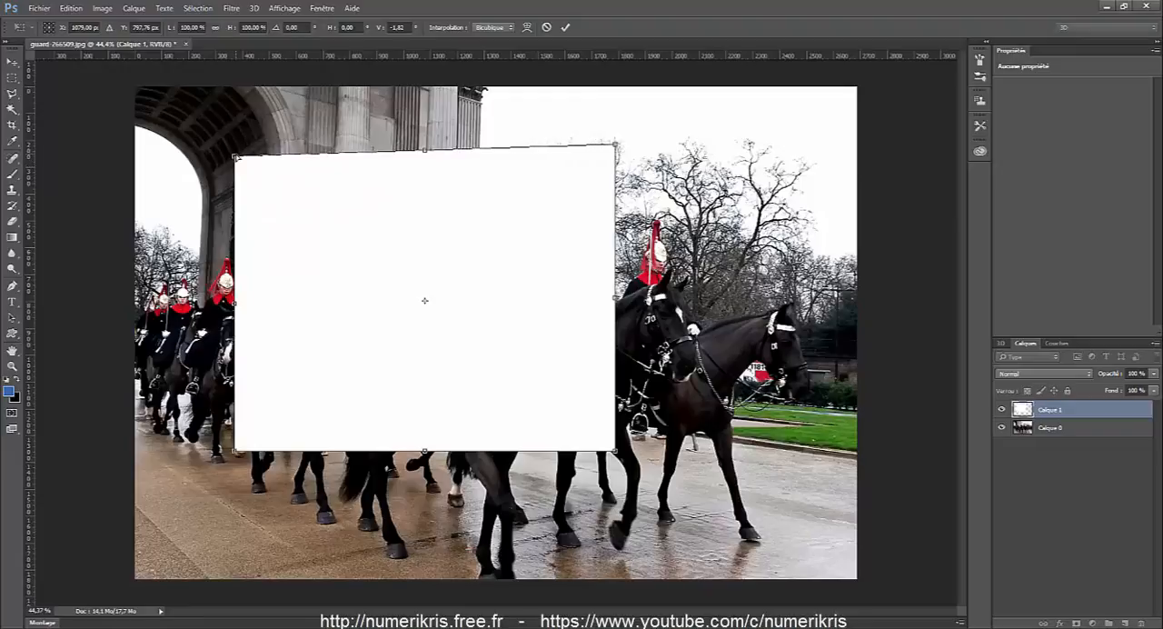
{"action": "key", "text": "Return"}
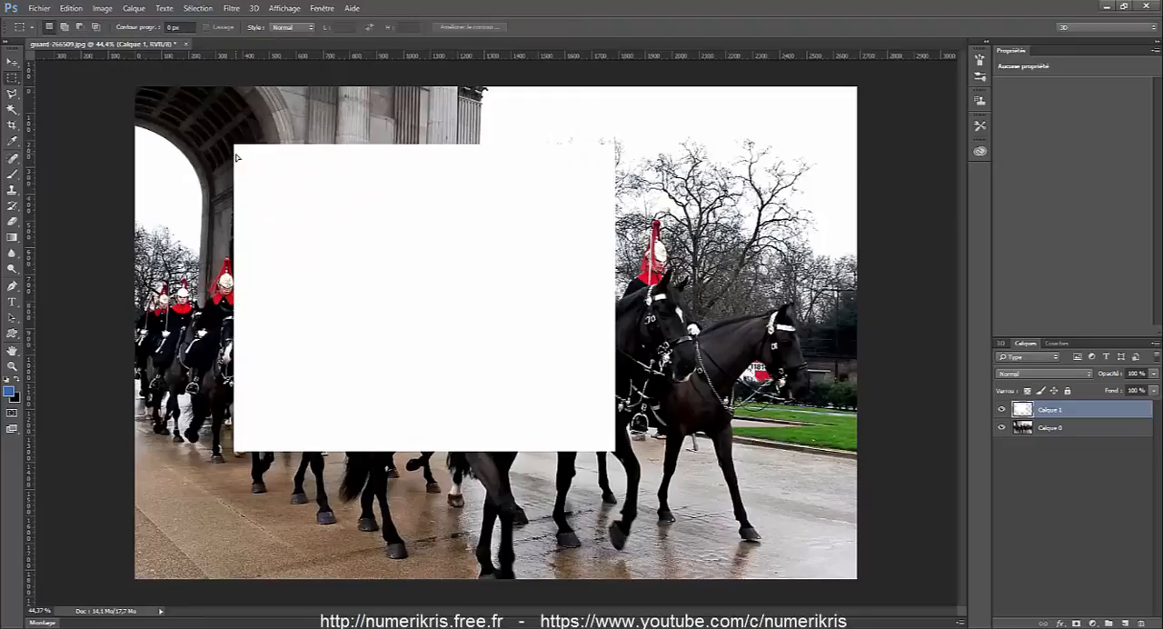
Try the Distort (Torsion) transformation on the white rectangle by moving its two upper corners freely, and cancel the transformation.
{"action": "left_click", "coordinate": [70, 8]}
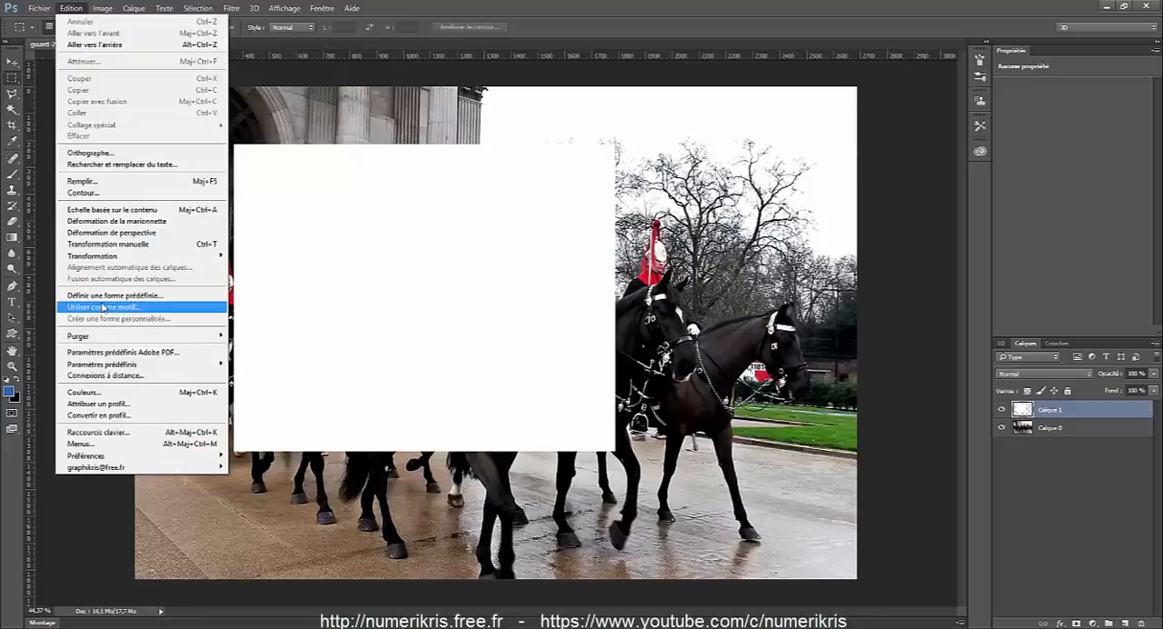
{"action": "mouse_move", "coordinate": [109, 258]}
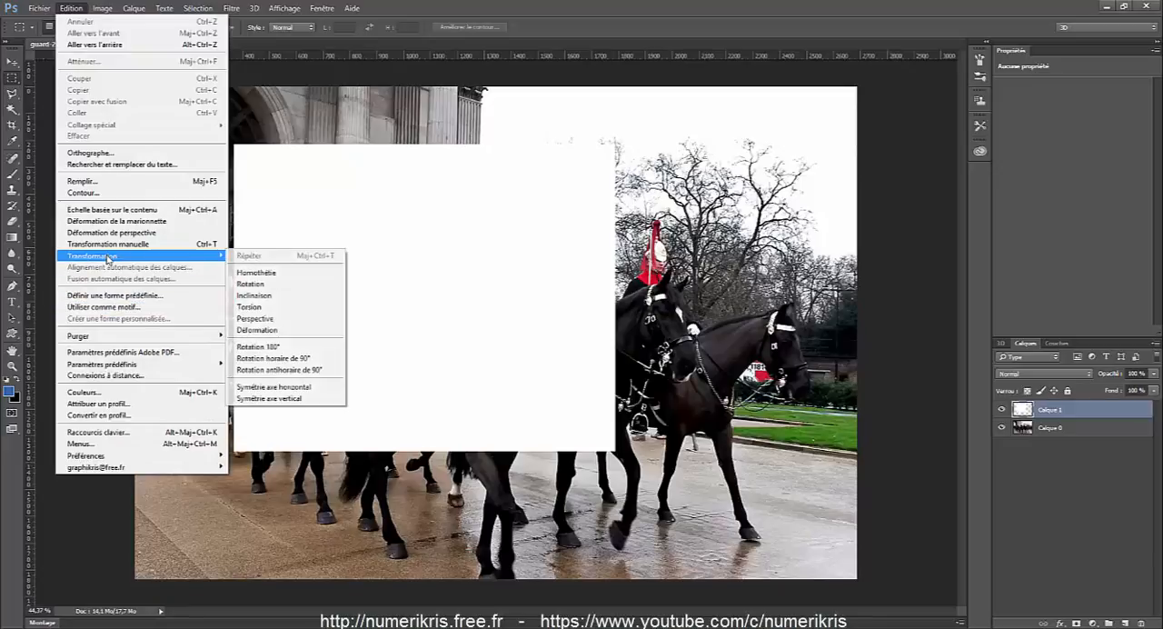
{"action": "left_click", "coordinate": [267, 310]}
{"action": "left_click_drag", "start_coordinate": [234, 144], "coordinate": [614, 145]}
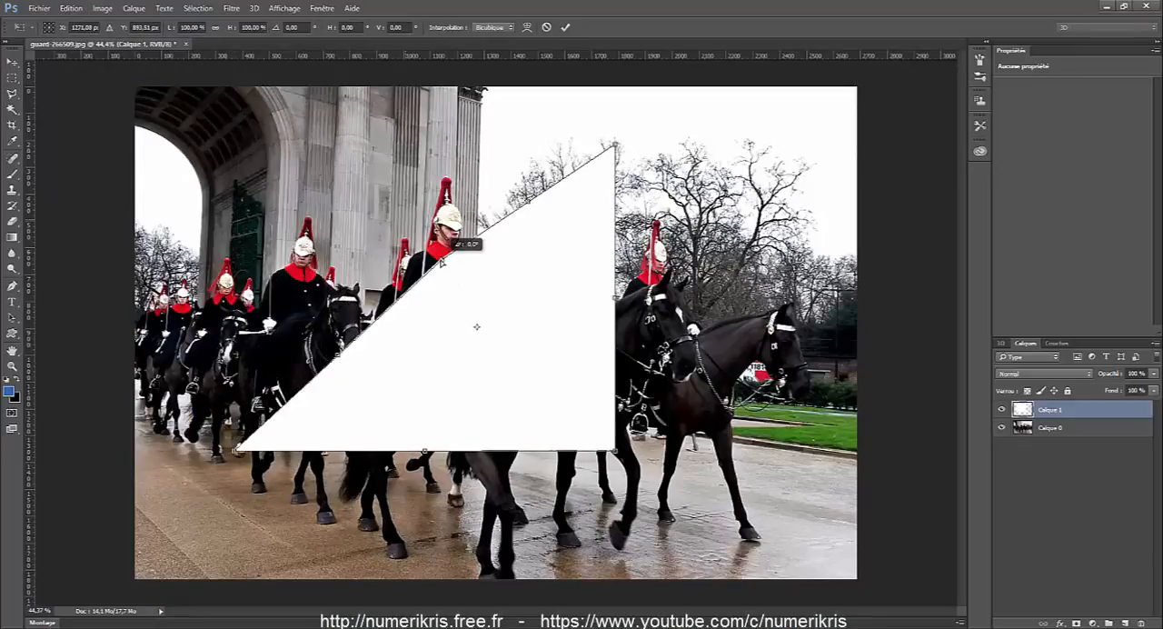
{"action": "left_click_drag", "start_coordinate": [440, 262], "coordinate": [293, 287]}
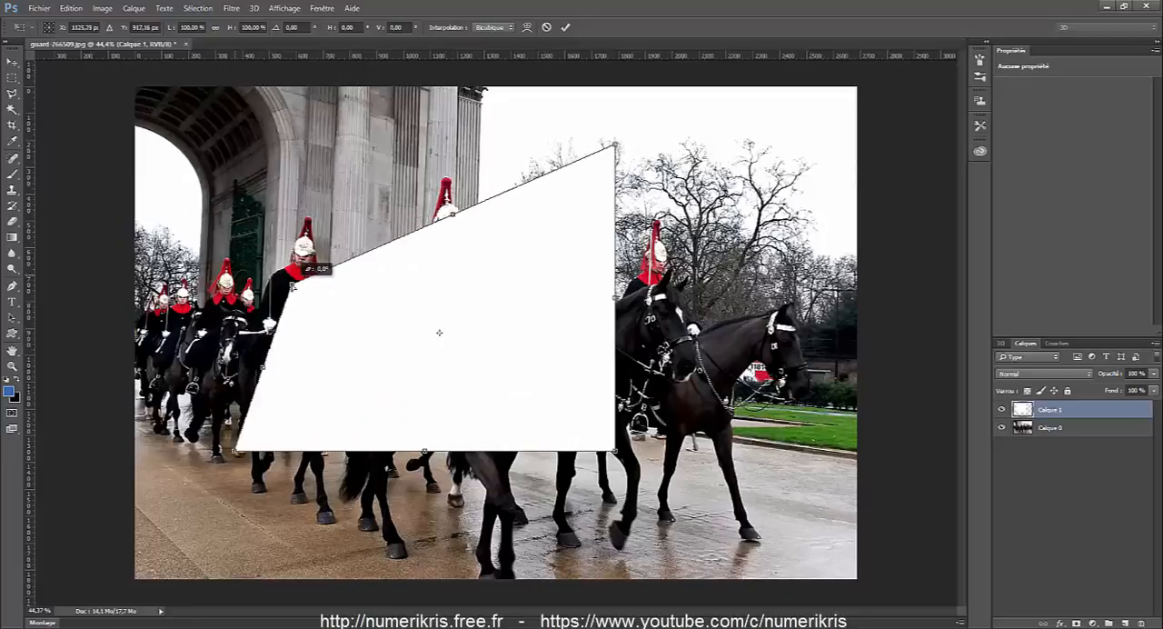
{"action": "left_click_drag", "start_coordinate": [614, 145], "coordinate": [418, 242]}
{"action": "left_click_drag", "start_coordinate": [293, 282], "coordinate": [175, 142]}
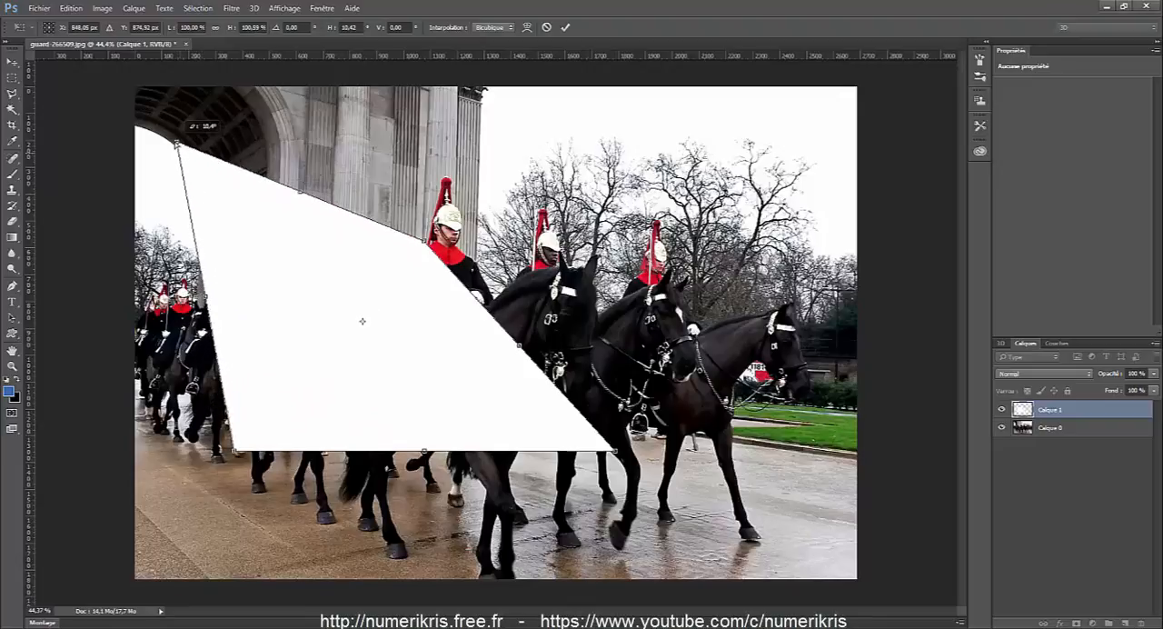
{"action": "left_click_drag", "start_coordinate": [428, 242], "coordinate": [434, 137]}
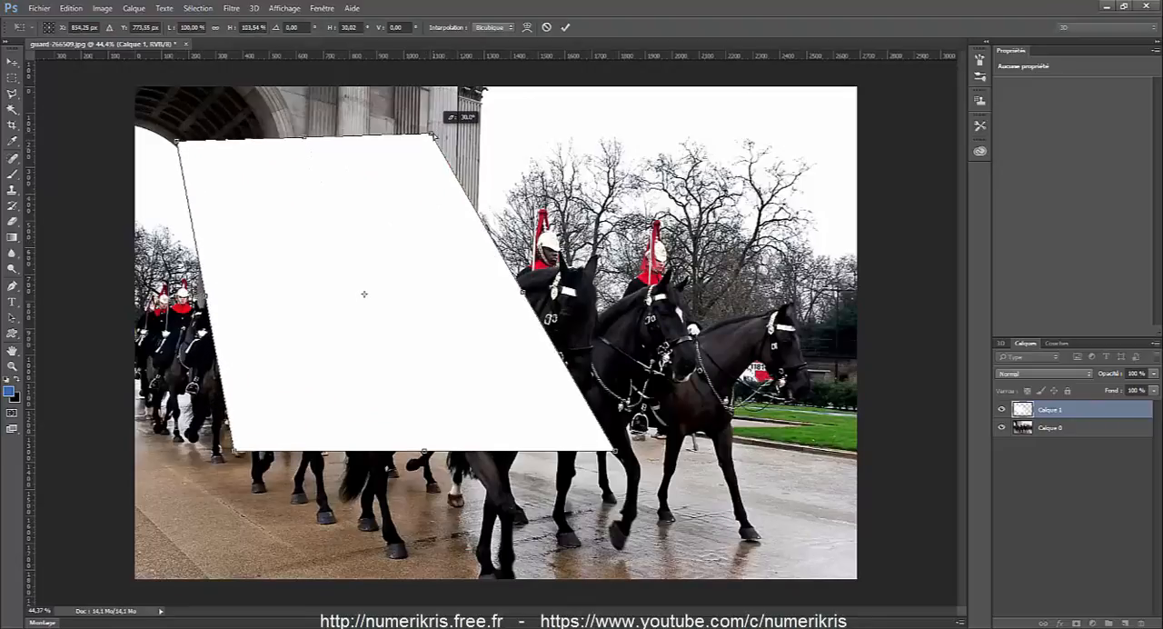
{"action": "key", "text": "Escape"}
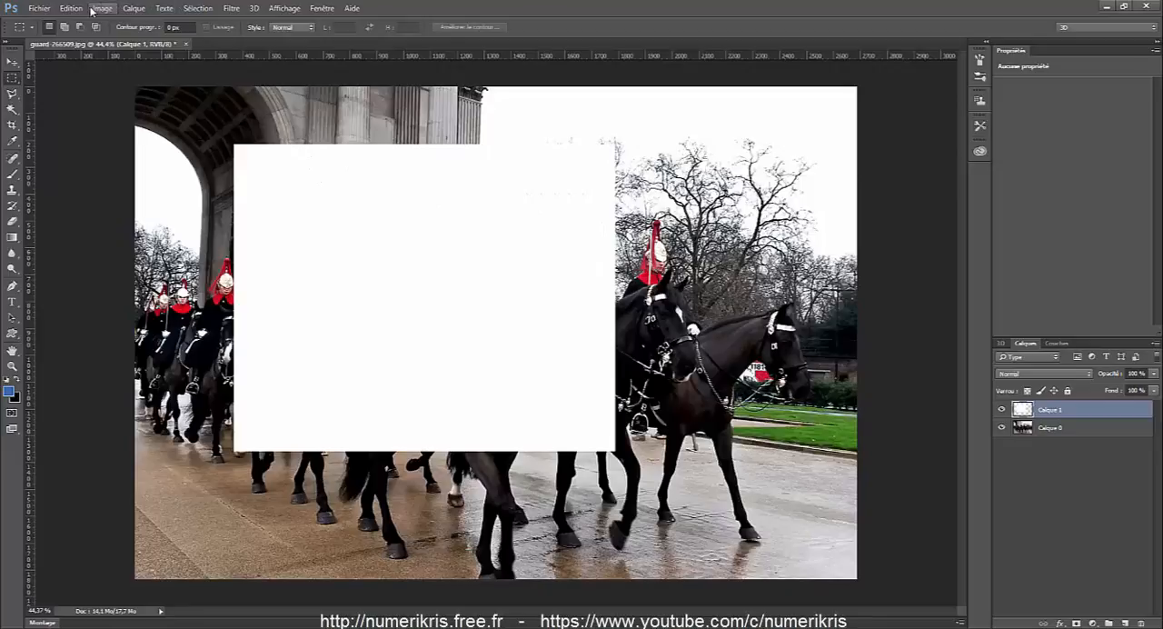
Apply a Perspective transformation that shortens the white rectangle's right edge, and place the shape over the right-centre horses.
{"action": "left_click", "coordinate": [73, 8]}
{"action": "mouse_move", "coordinate": [116, 257]}
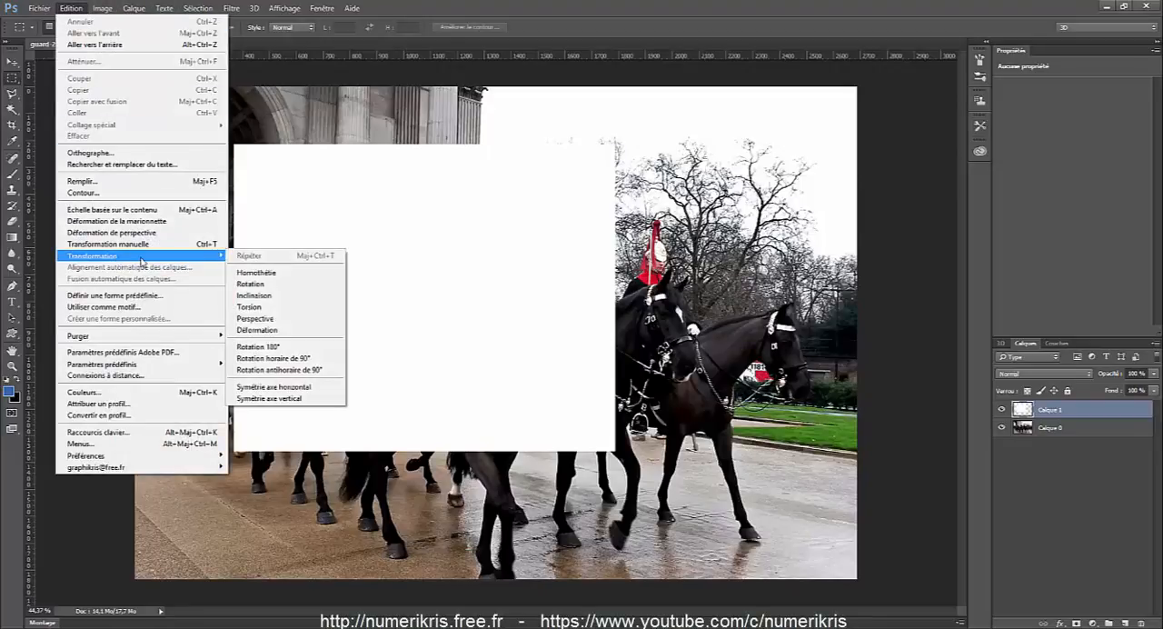
{"action": "left_click", "coordinate": [263, 318]}
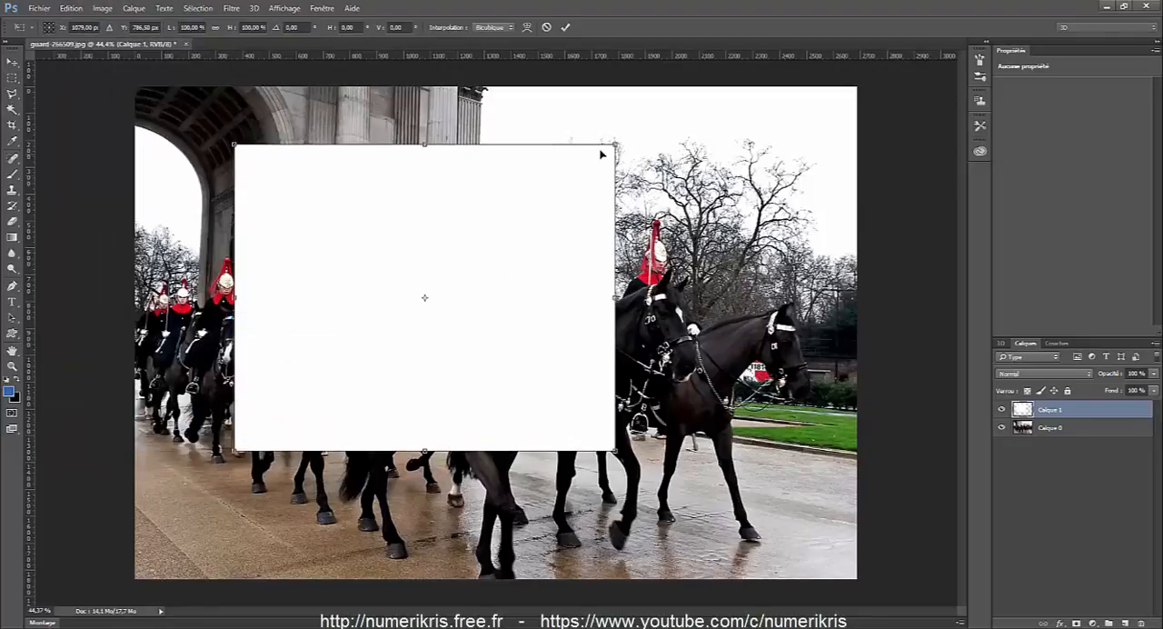
{"action": "left_click_drag", "start_coordinate": [616, 144], "coordinate": [615, 180]}
{"action": "left_click_drag", "start_coordinate": [543, 237], "coordinate": [461, 262]}
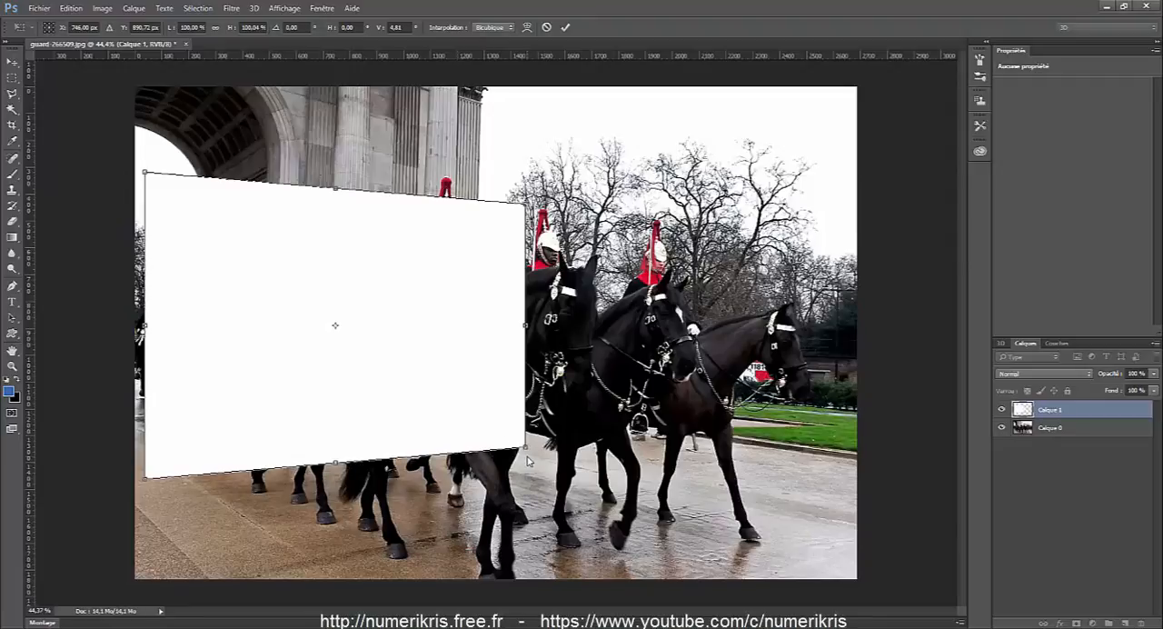
{"action": "left_click_drag", "start_coordinate": [526, 448], "coordinate": [524, 435]}
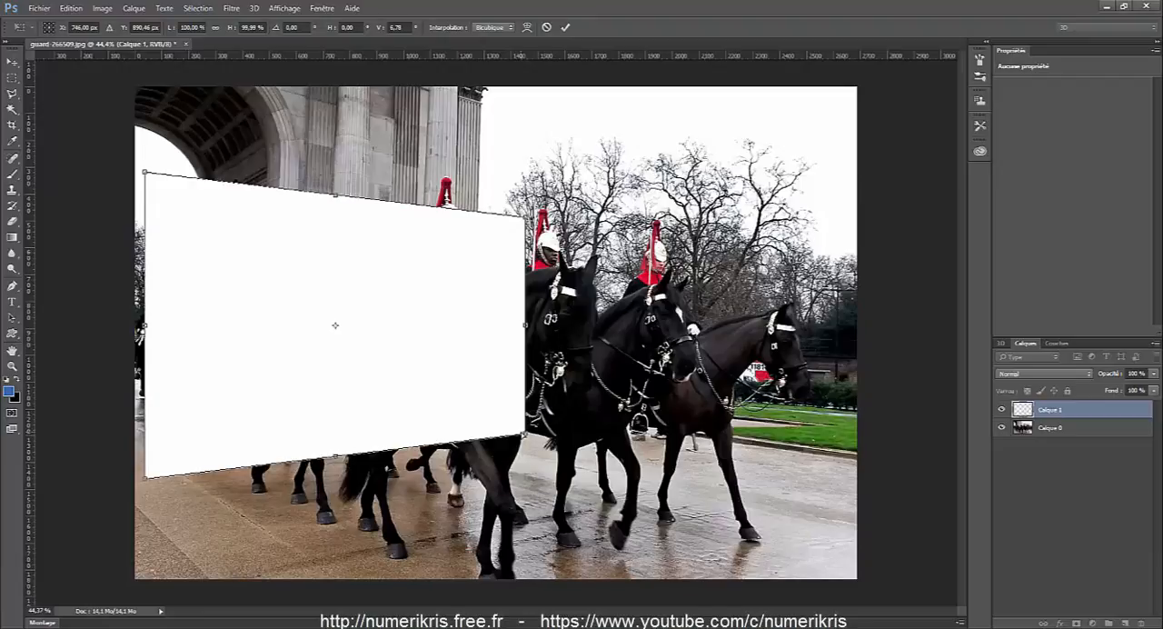
{"action": "left_click_drag", "start_coordinate": [324, 338], "coordinate": [508, 342]}
{"action": "key", "text": "Return"}
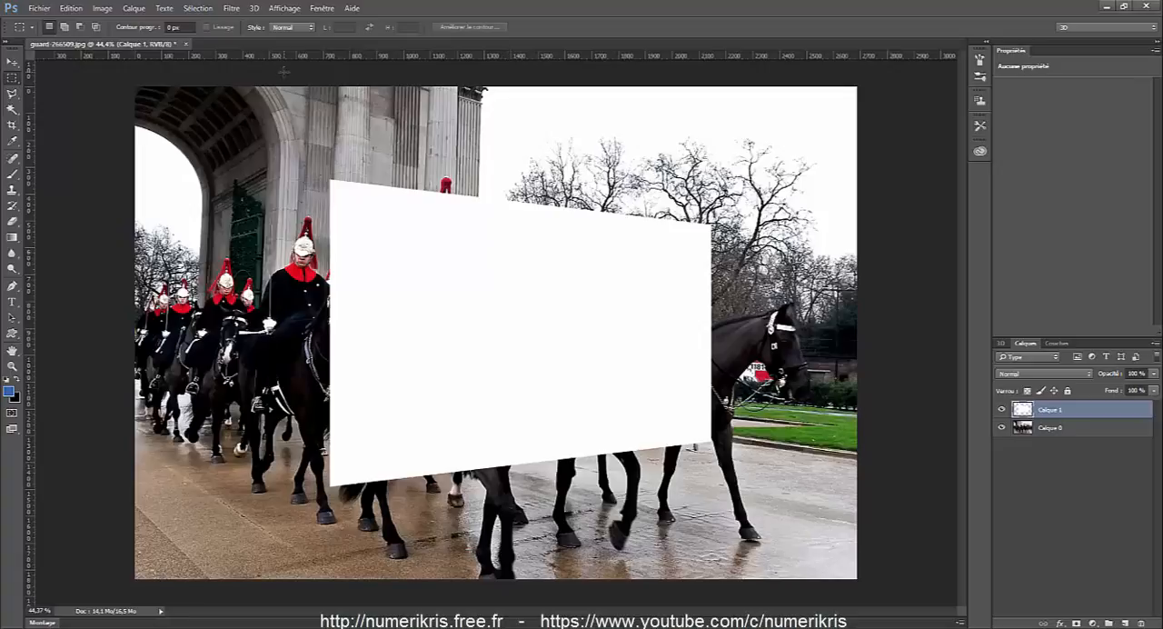
Bend the white shape's vertical edges into a curve with the Shear (Cisaillement) filter, and move it slightly up and to the left.
{"action": "left_click", "coordinate": [230, 8]}
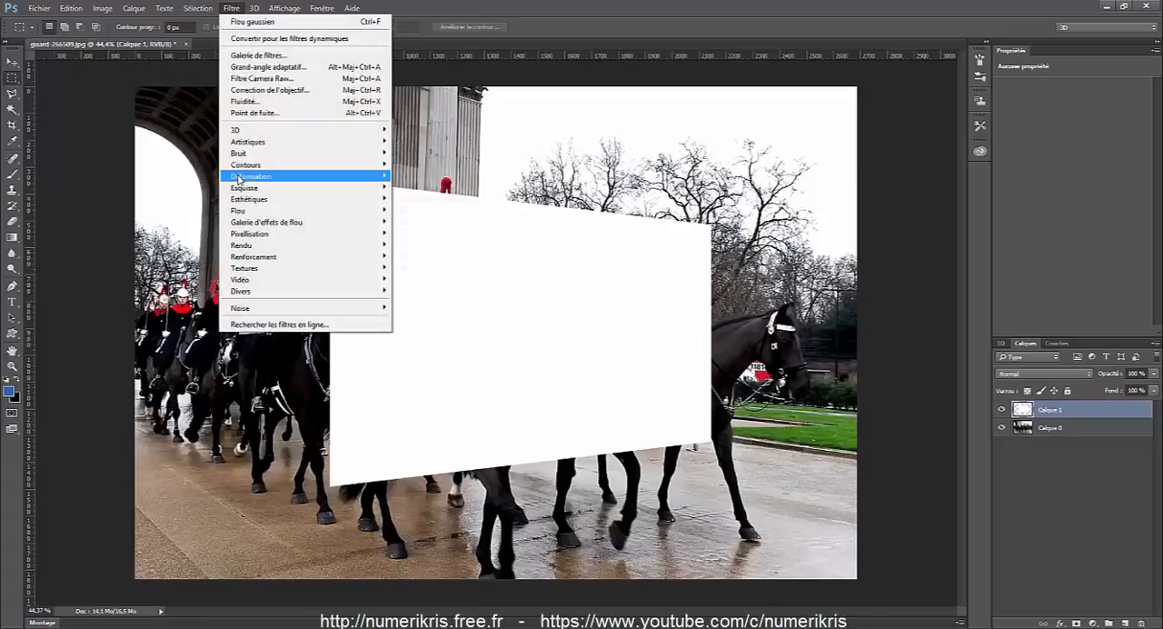
{"action": "mouse_move", "coordinate": [247, 176]}
{"action": "left_click", "coordinate": [418, 177]}
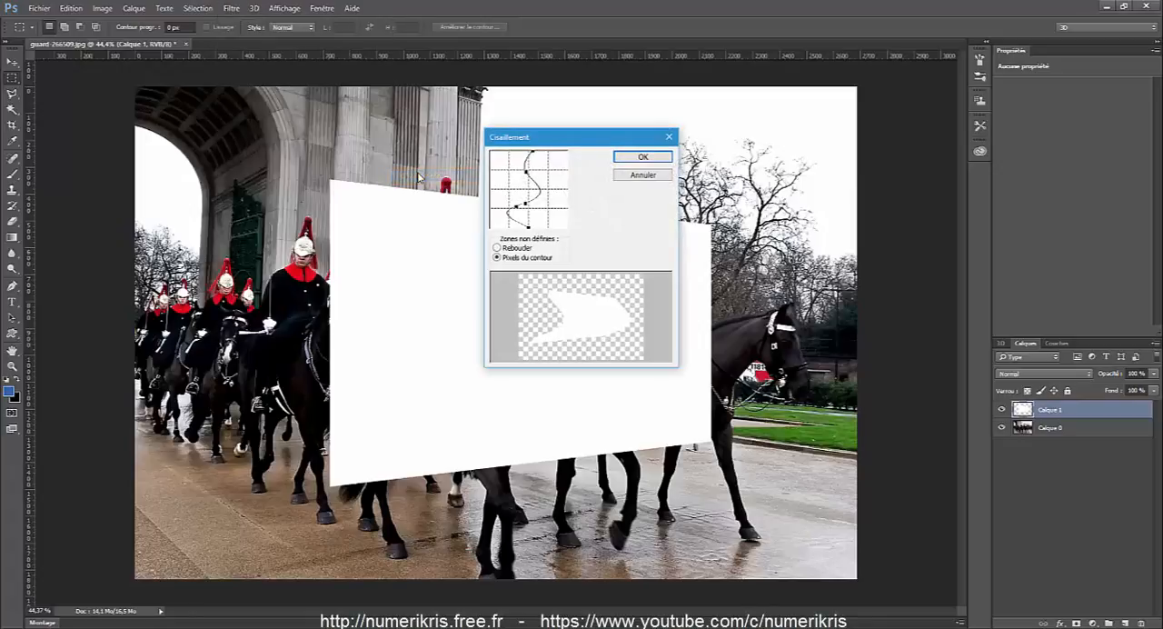
{"action": "mouse_move", "coordinate": [527, 173]}
{"action": "left_mouse_down"}
{"action": "mouse_move", "coordinate": [540, 169]}
{"action": "mouse_move", "coordinate": [511, 171]}
{"action": "mouse_move", "coordinate": [532, 165]}
{"action": "left_mouse_up"}
{"action": "mouse_move", "coordinate": [525, 204]}
{"action": "left_mouse_down"}
{"action": "mouse_move", "coordinate": [511, 195]}
{"action": "mouse_move", "coordinate": [528, 230]}
{"action": "mouse_move", "coordinate": [563, 219]}
{"action": "mouse_move", "coordinate": [513, 215]}
{"action": "mouse_move", "coordinate": [529, 212]}
{"action": "left_mouse_up"}
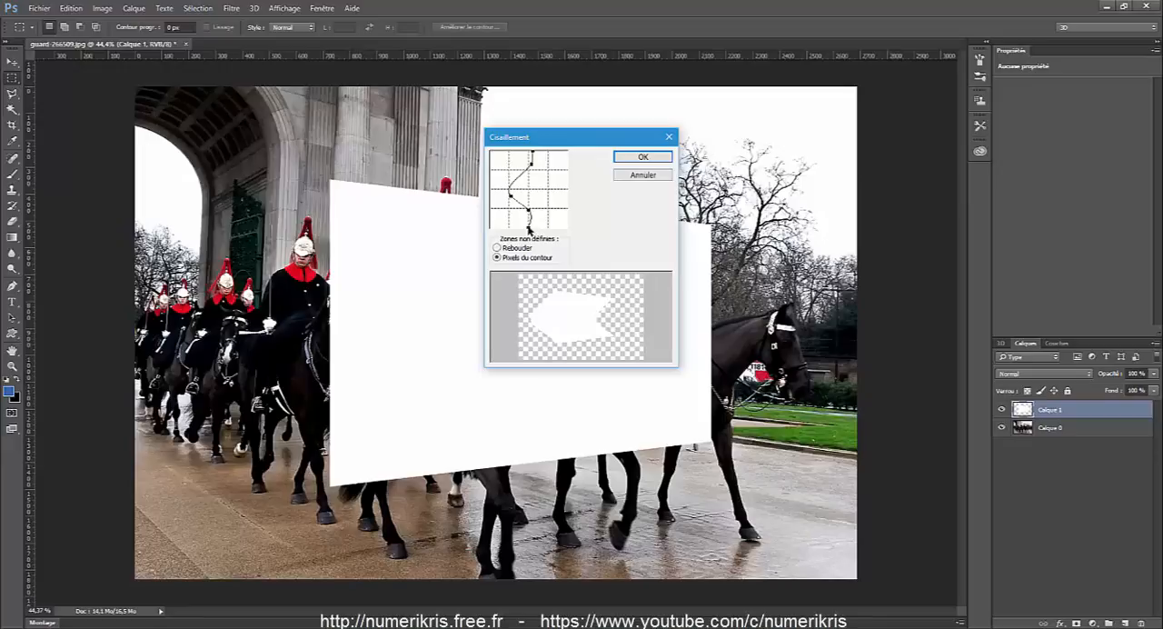
{"action": "left_click_drag", "start_coordinate": [516, 197], "coordinate": [550, 156]}
{"action": "left_click_drag", "start_coordinate": [530, 194], "coordinate": [523, 199]}
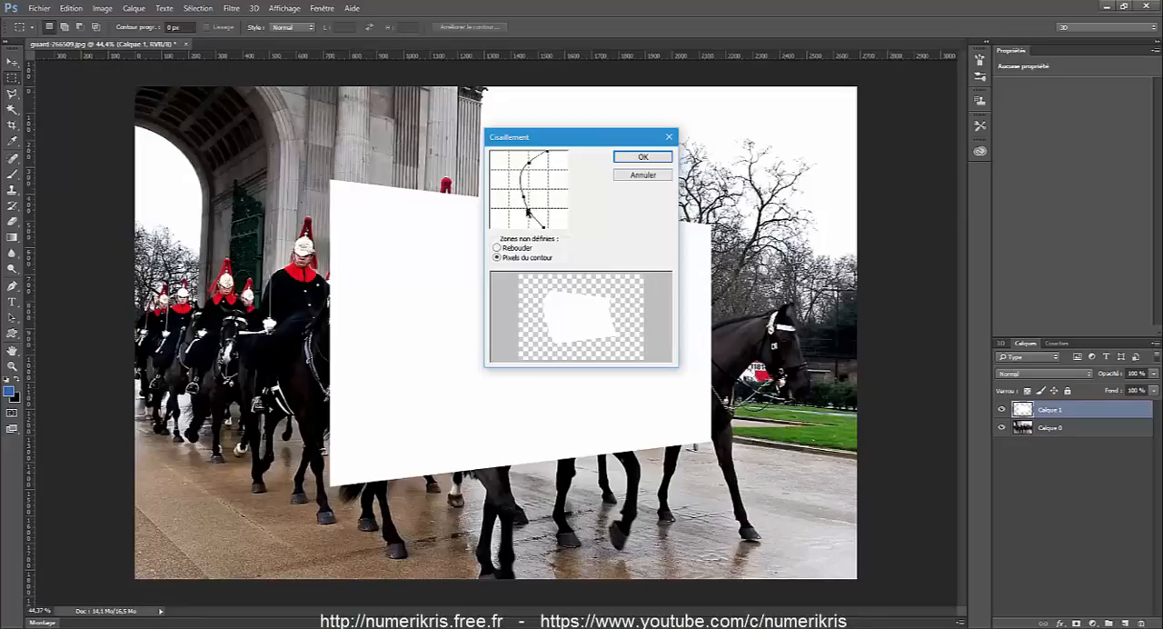
{"action": "left_click_drag", "start_coordinate": [527, 210], "coordinate": [537, 213]}
{"action": "left_click", "coordinate": [633, 157]}
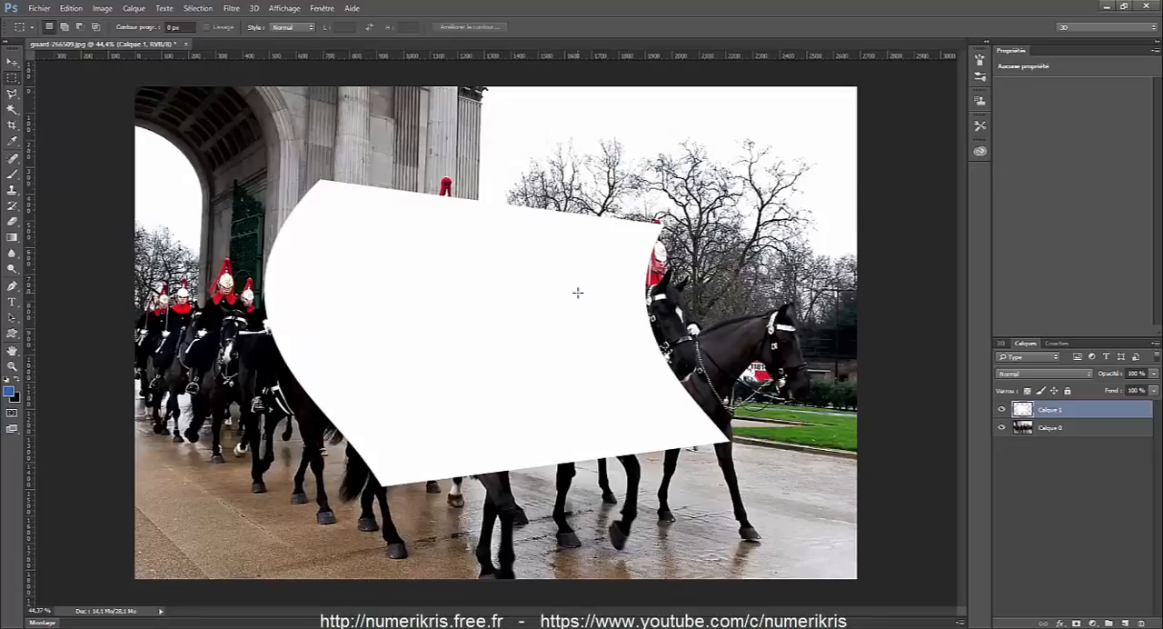
{"action": "key", "text": "v"}
{"action": "left_click_drag", "start_coordinate": [577, 292], "coordinate": [526, 287]}
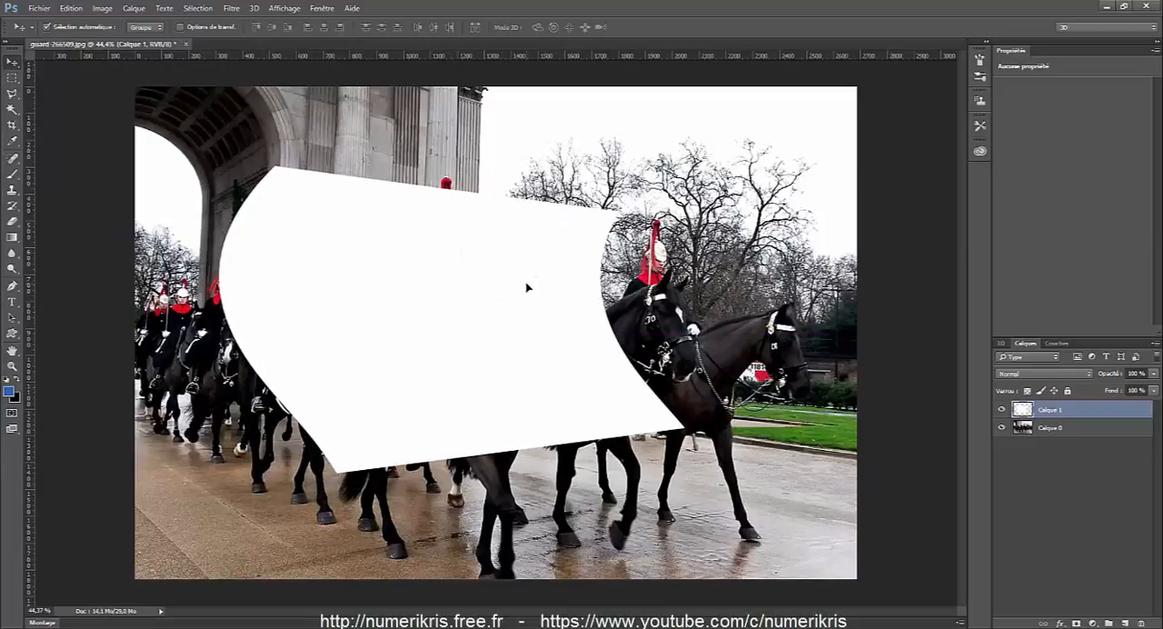
Undo the move, the Shear filter and the Perspective transformation of the white shape.
{"action": "key", "text": "ctrl+z"}
{"action": "key", "text": "ctrl+z"}
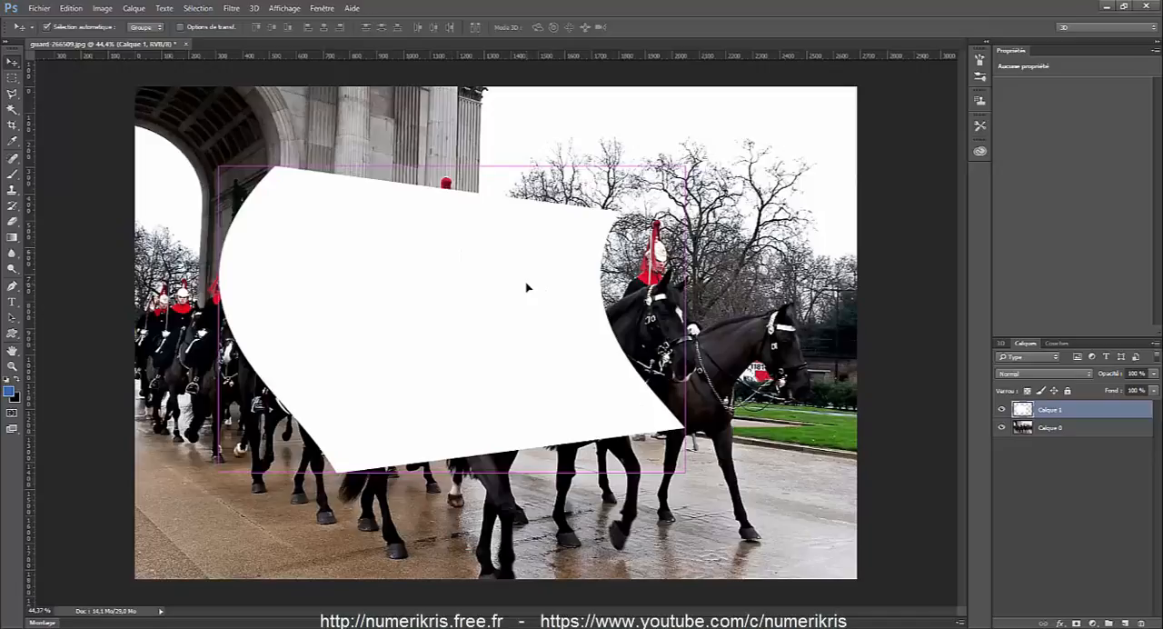
{"action": "key", "text": "ctrl+alt+z"}
{"action": "key", "text": "ctrl+alt+z"}
{"action": "key", "text": "ctrl+alt+z"}
{"action": "key", "text": "ctrl+alt+z"}
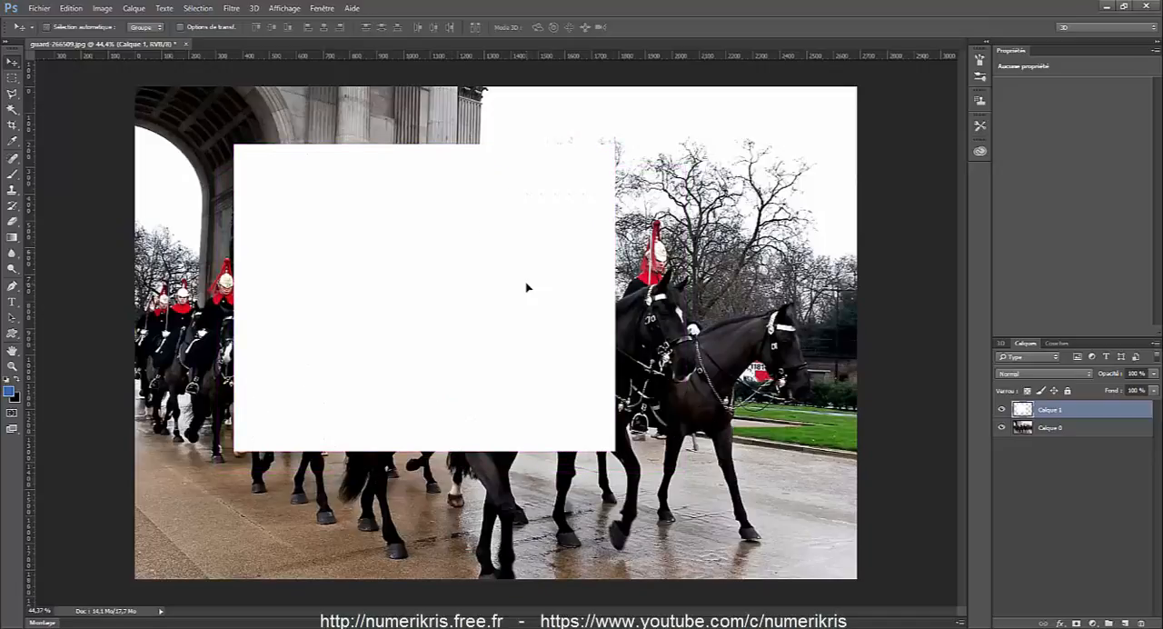
Return the white shape to its Perspective version without the Shear filter, and move it over the left part of the photo.
{"action": "left_click", "coordinate": [69, 8]}
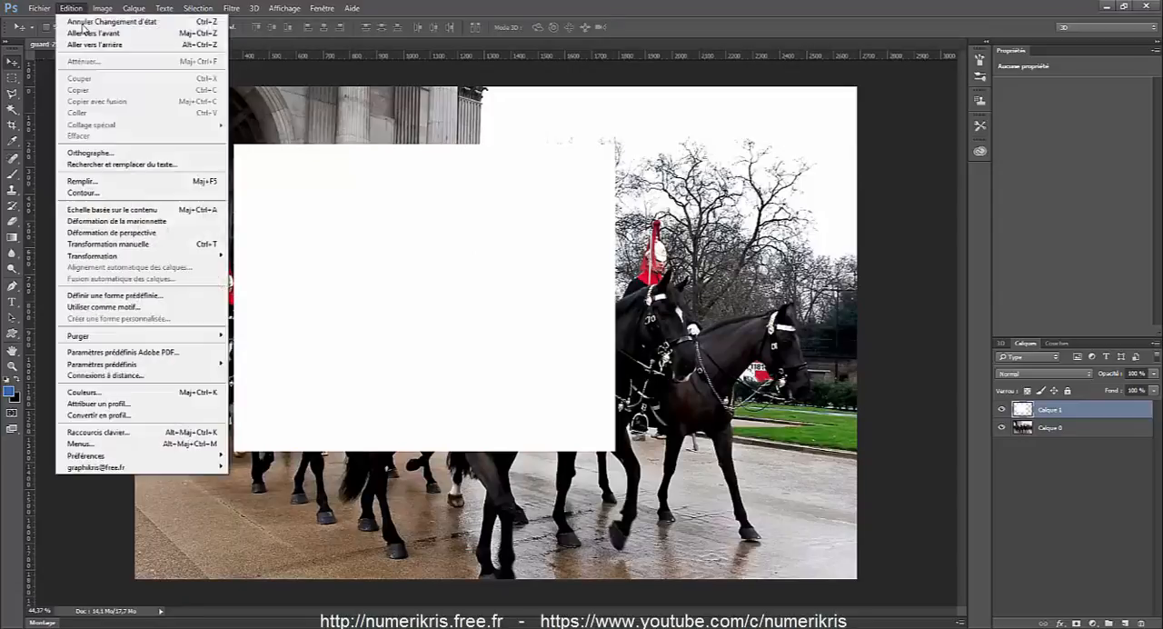
{"action": "left_click", "coordinate": [81, 23]}
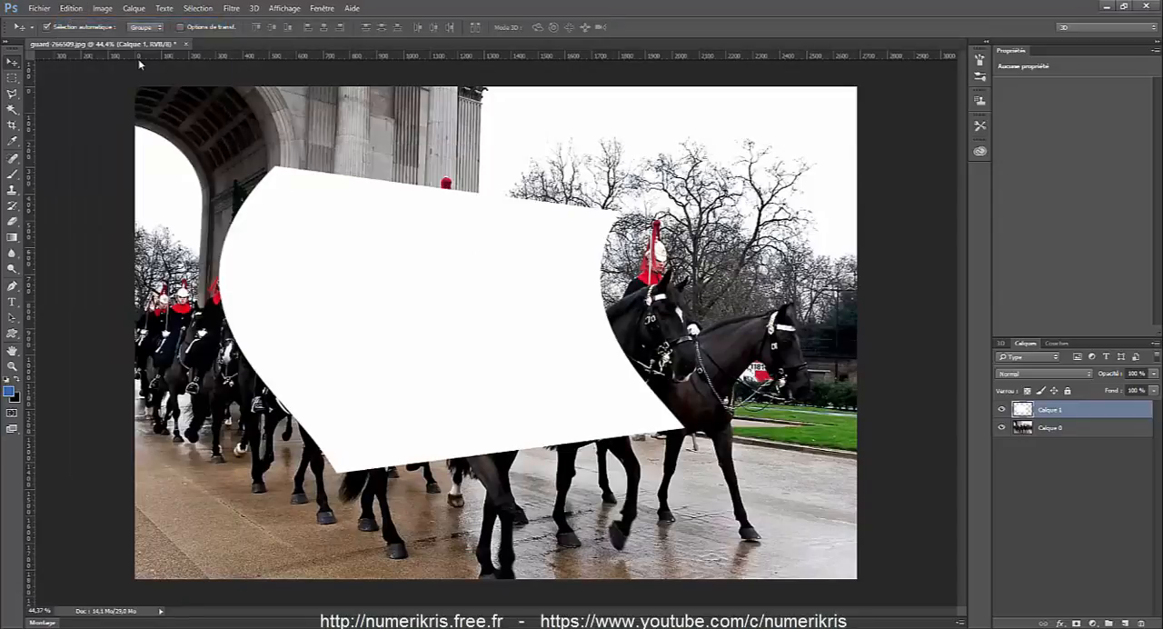
{"action": "key", "text": "ctrl+alt+z"}
{"action": "key", "text": "ctrl+alt+z"}
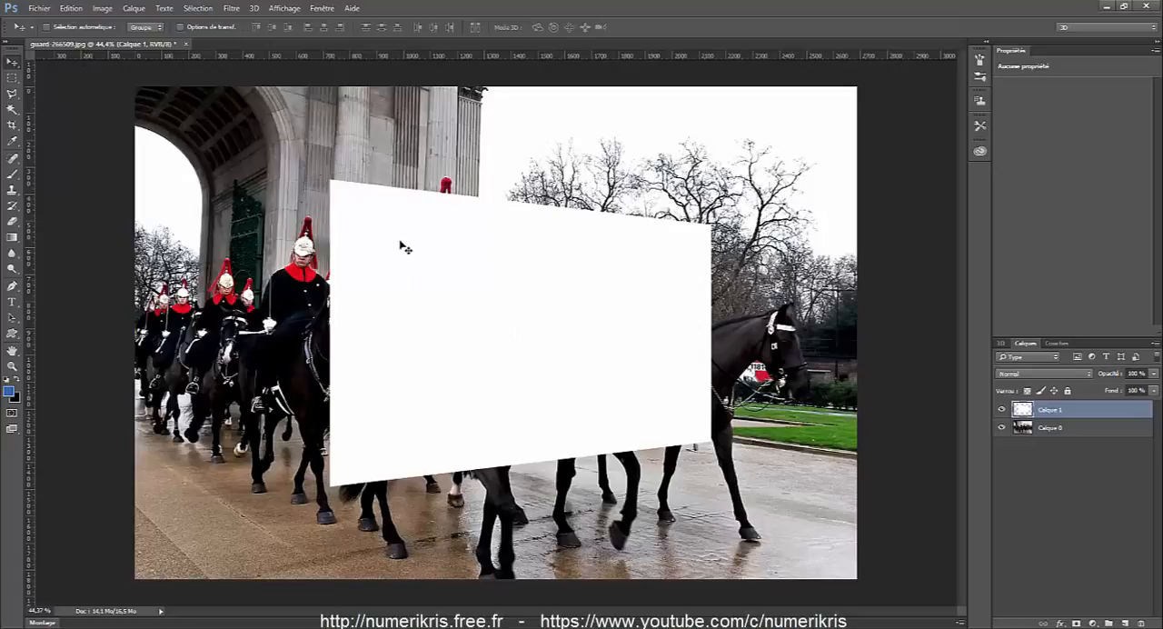
{"action": "left_click_drag", "start_coordinate": [542, 333], "coordinate": [360, 326]}
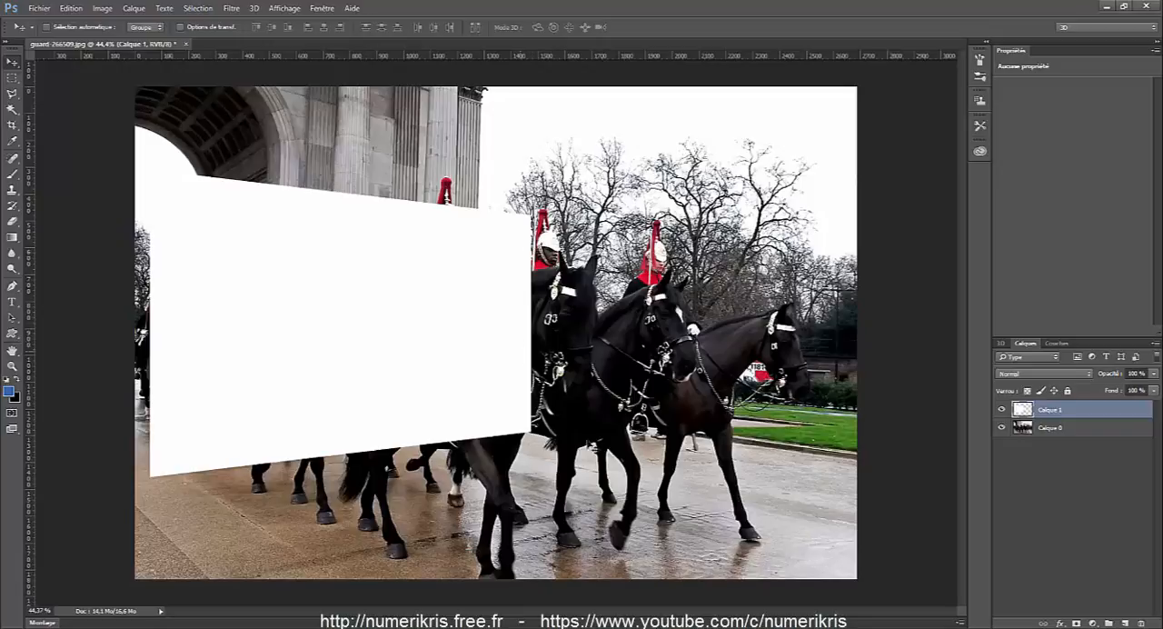
Duplicate the photo layer Calque 0 and erase everything outside the white shape's outline from the copy, using the inverted selection.
{"action": "left_click", "coordinate": [1072, 429]}
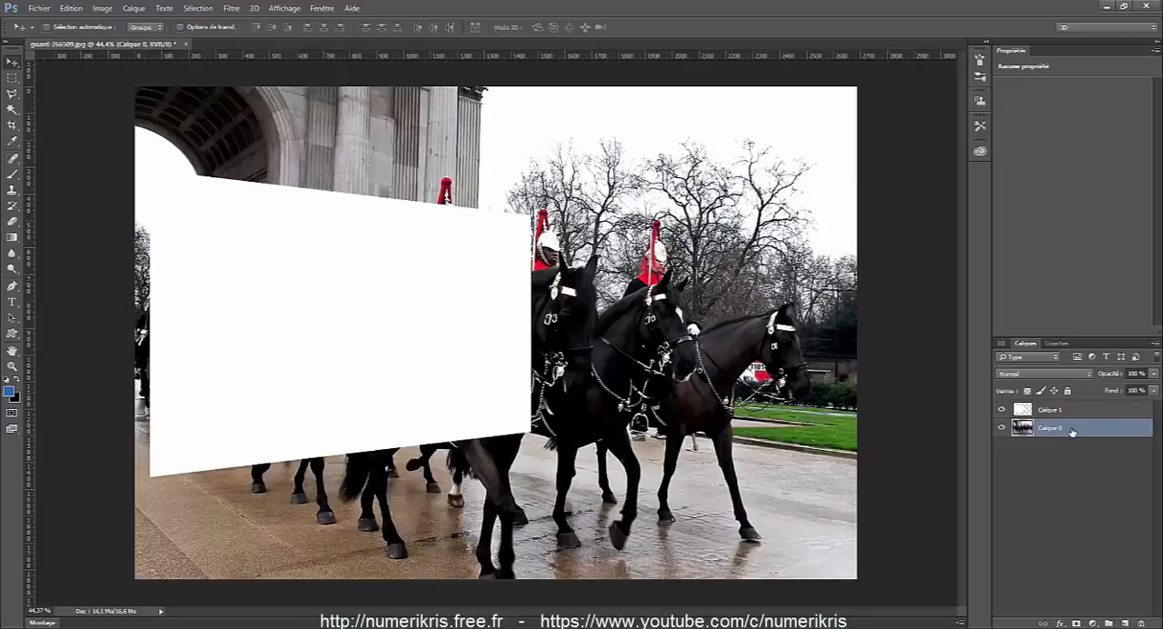
{"action": "key", "text": "ctrl+j"}
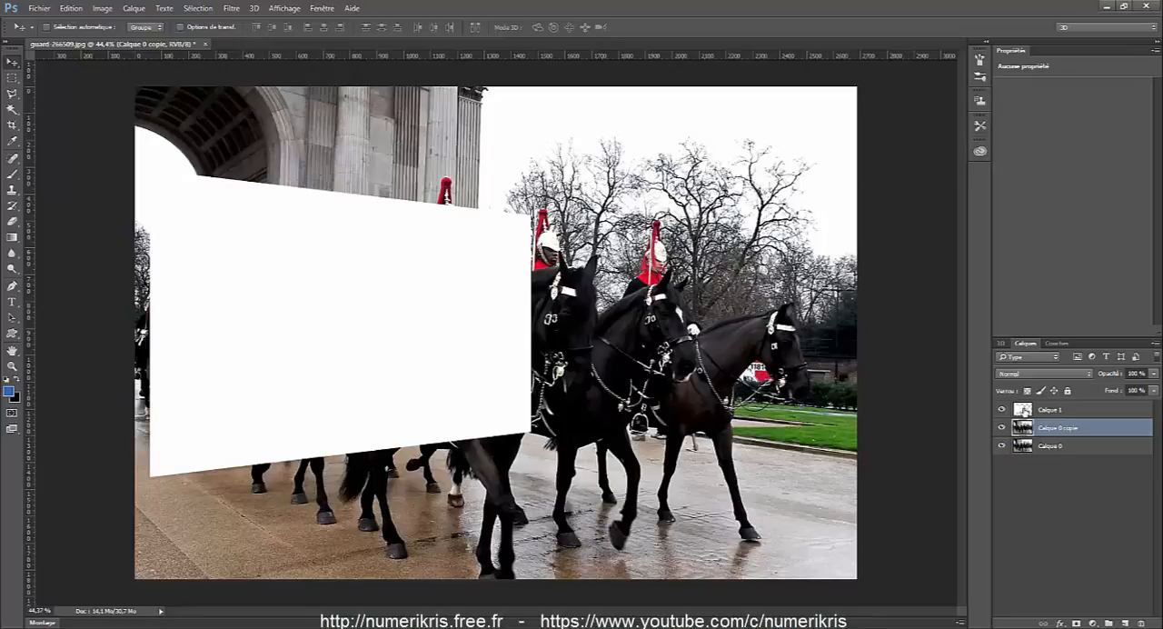
{"action": "key", "text": "ctrl"}
{"action": "left_click", "coordinate": [1023, 411], "text": "ctrl"}
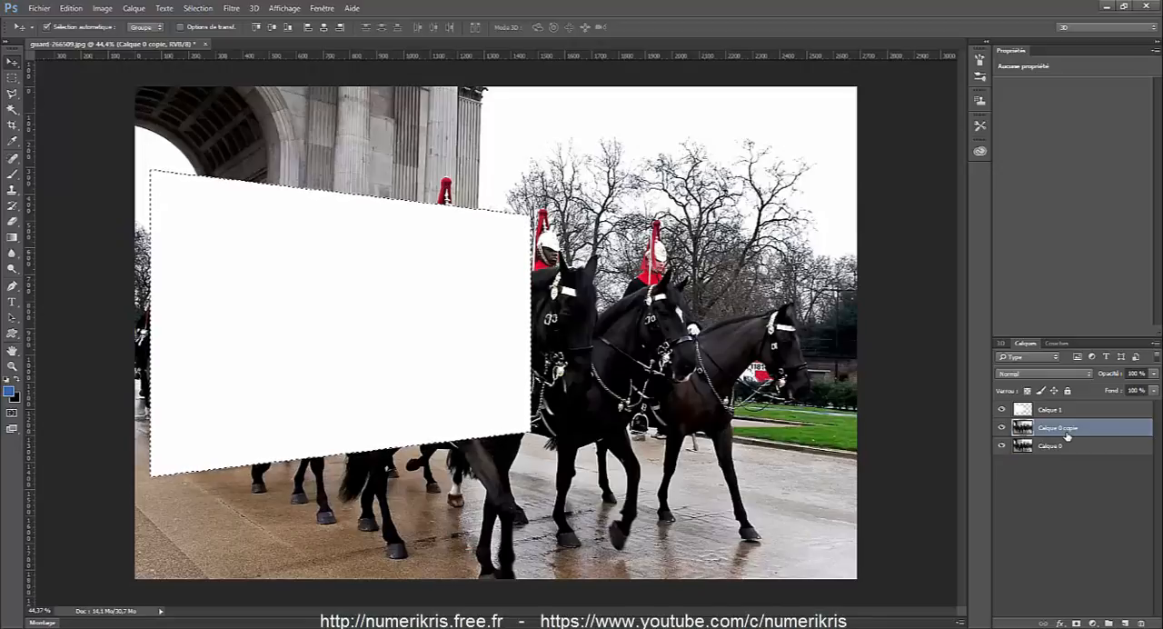
{"action": "key", "text": "ctrl+shift+i"}
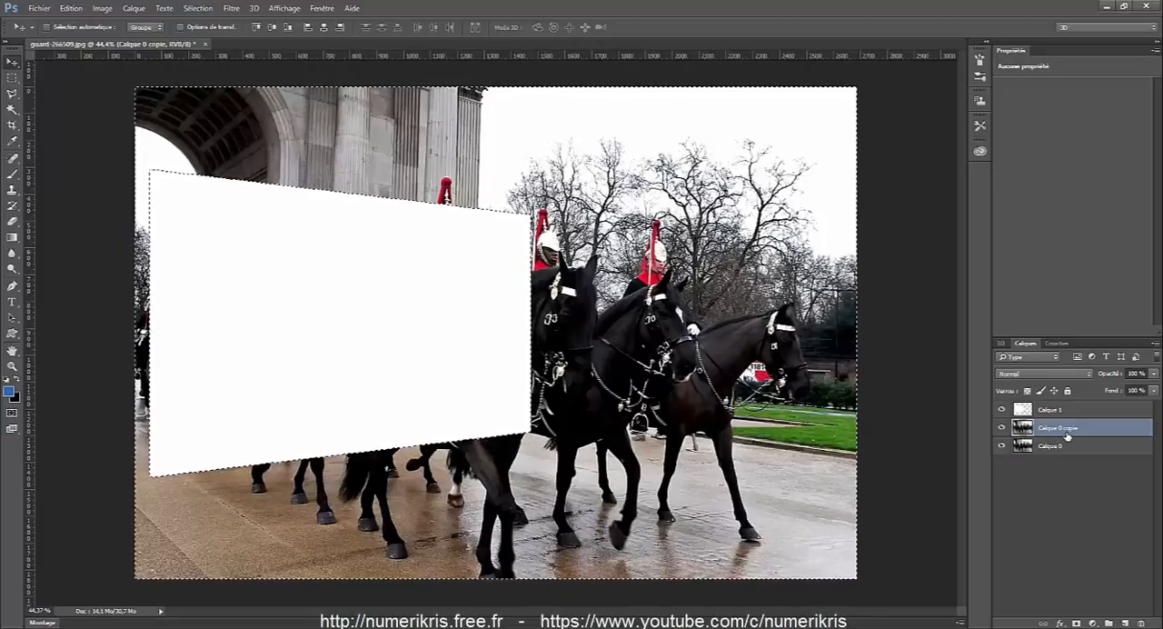
{"action": "left_click", "coordinate": [197, 8]}
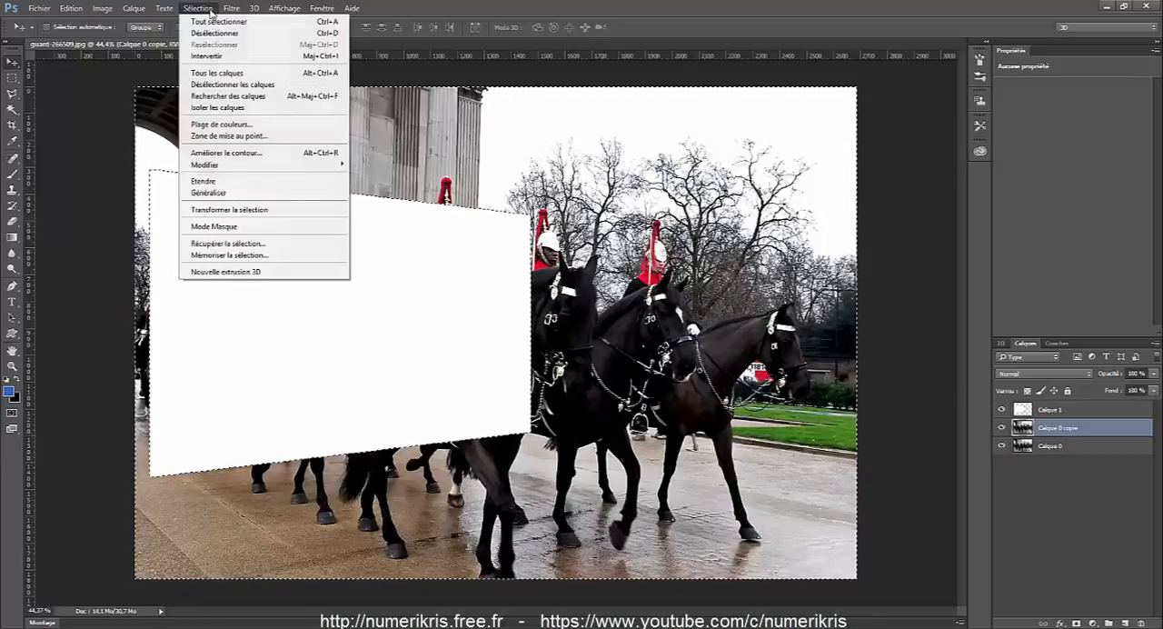
{"action": "left_click", "coordinate": [208, 9]}
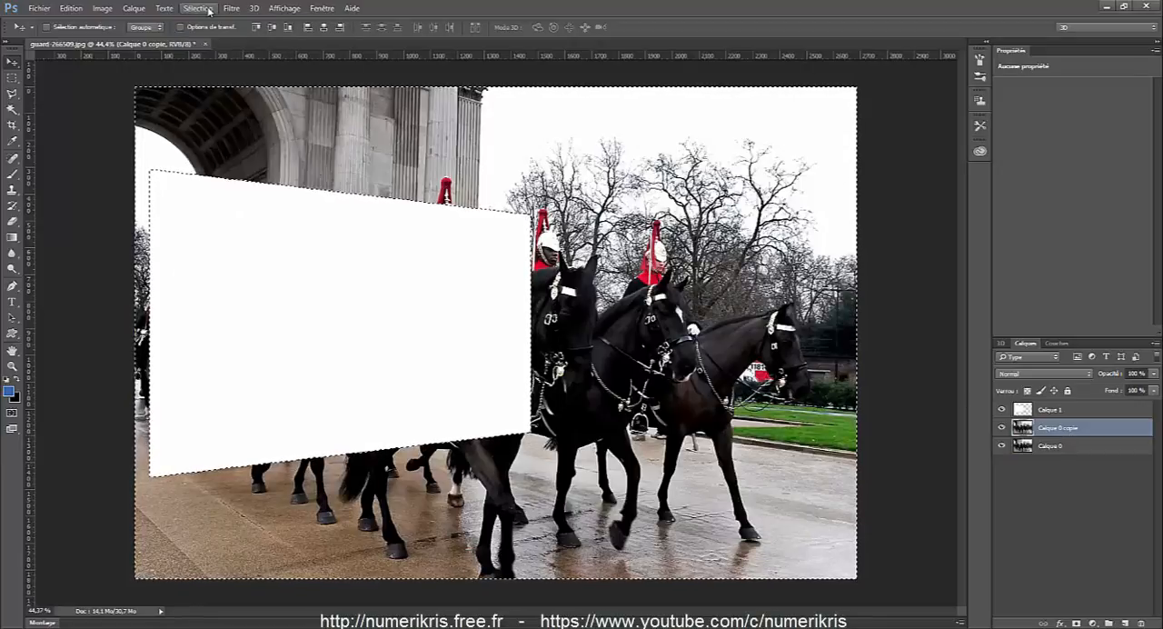
Hide Calque 1 and Calque 0 to check the cropped copy, show them again, and clear the selection.
{"action": "left_click", "coordinate": [1002, 410]}
{"action": "left_click", "coordinate": [1002, 446]}
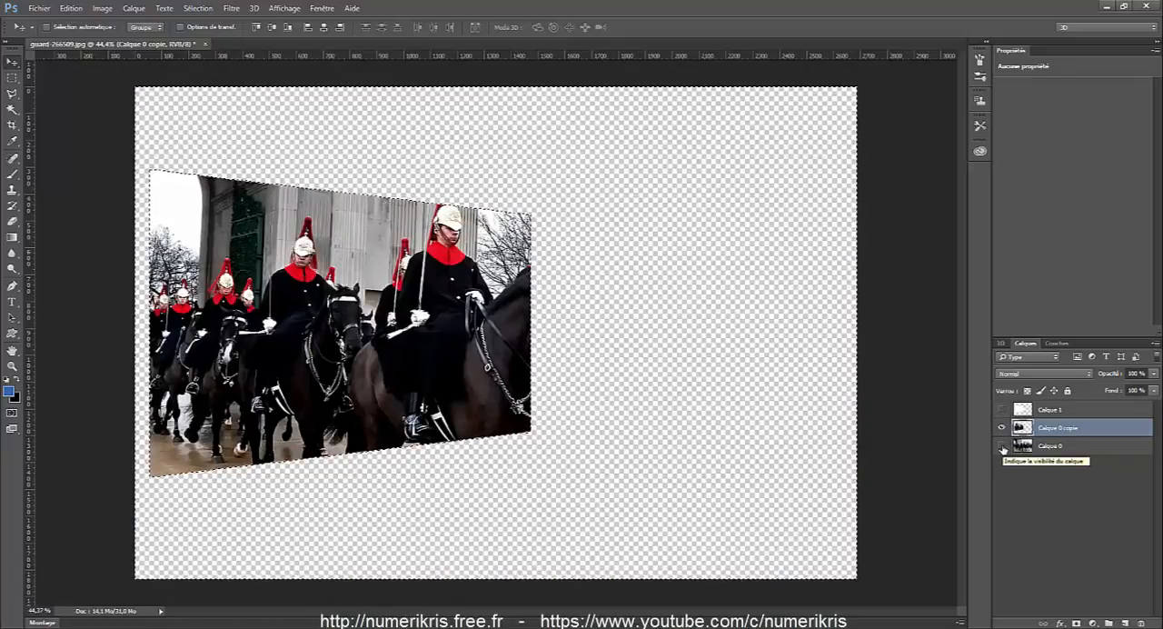
{"action": "left_click", "coordinate": [1002, 445]}
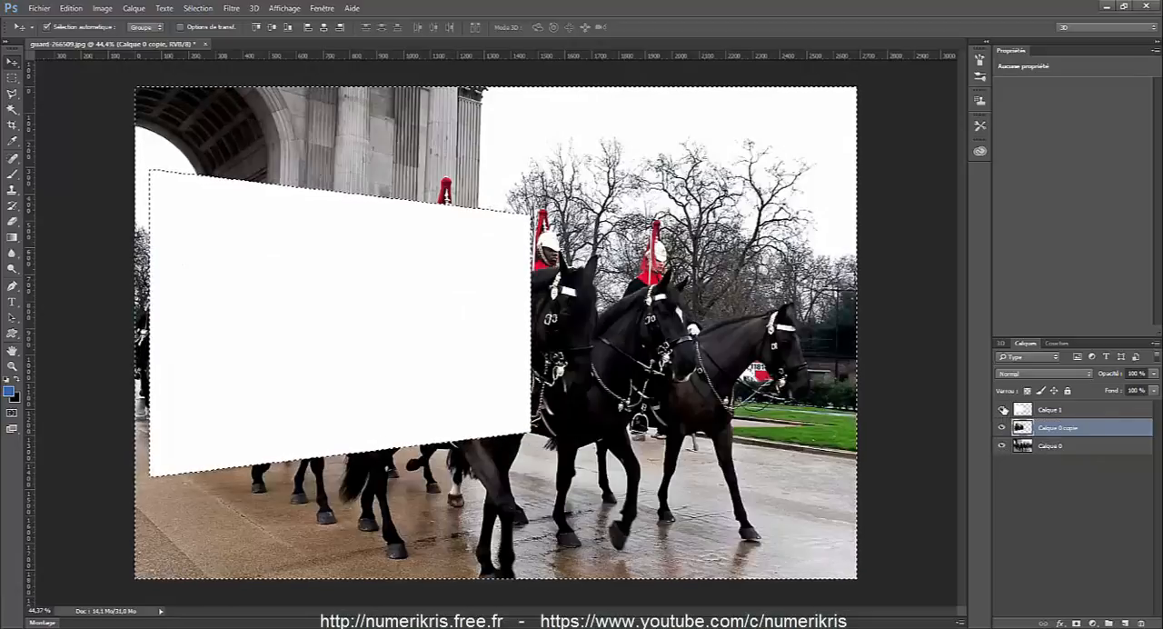
{"action": "key", "text": "ctrl+d"}
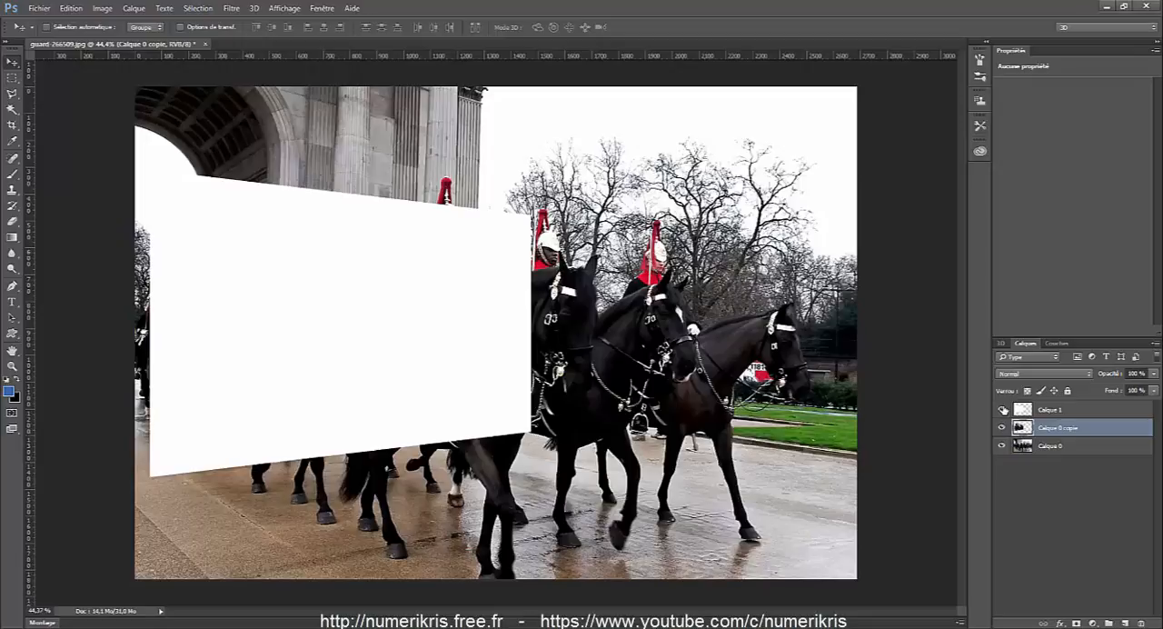
Make Calque 0 the active layer, look over the lasso, pen and wand tools, and choose the Polygonal Lasso tool.
{"action": "left_click", "coordinate": [1055, 450]}
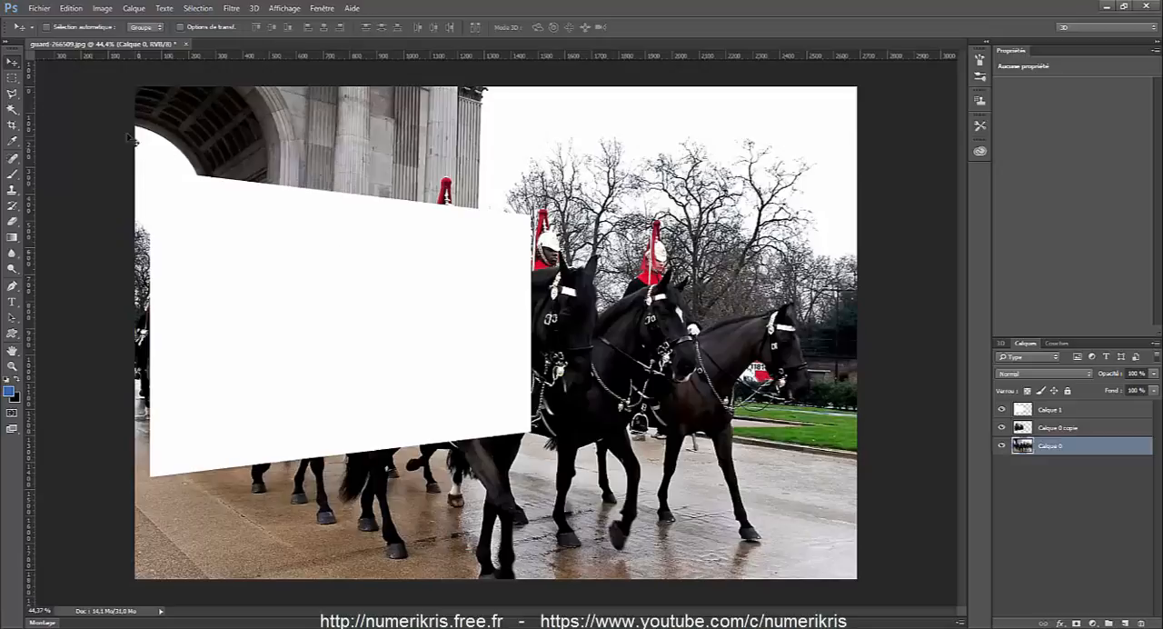
{"action": "left_click", "coordinate": [12, 94]}
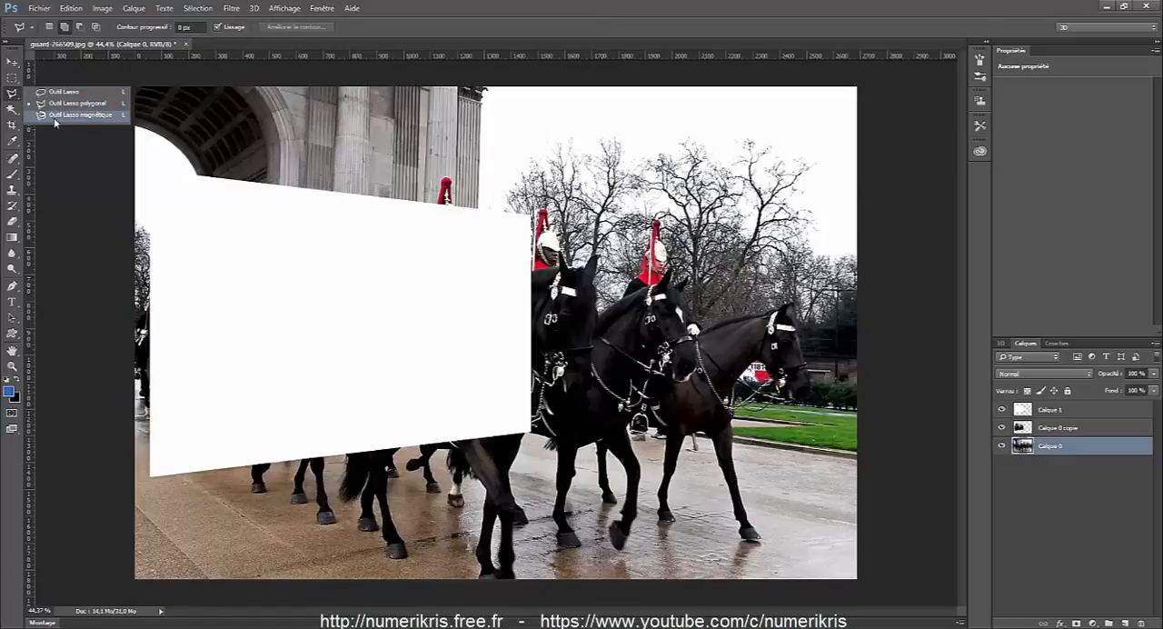
{"action": "left_click", "coordinate": [11, 286]}
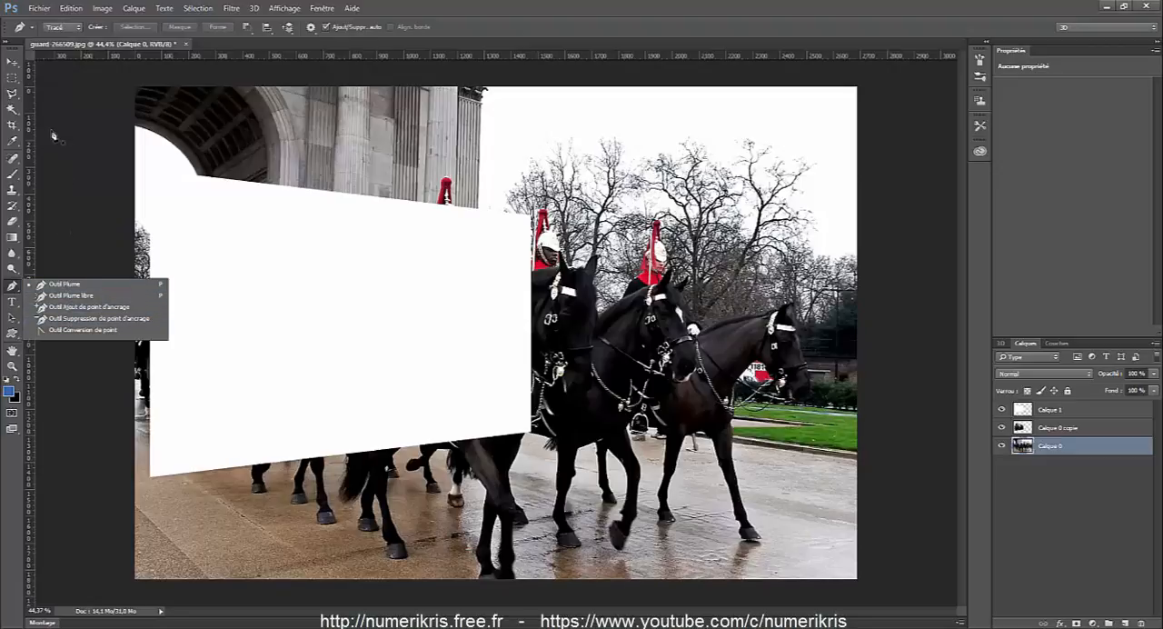
{"action": "left_click", "coordinate": [14, 94]}
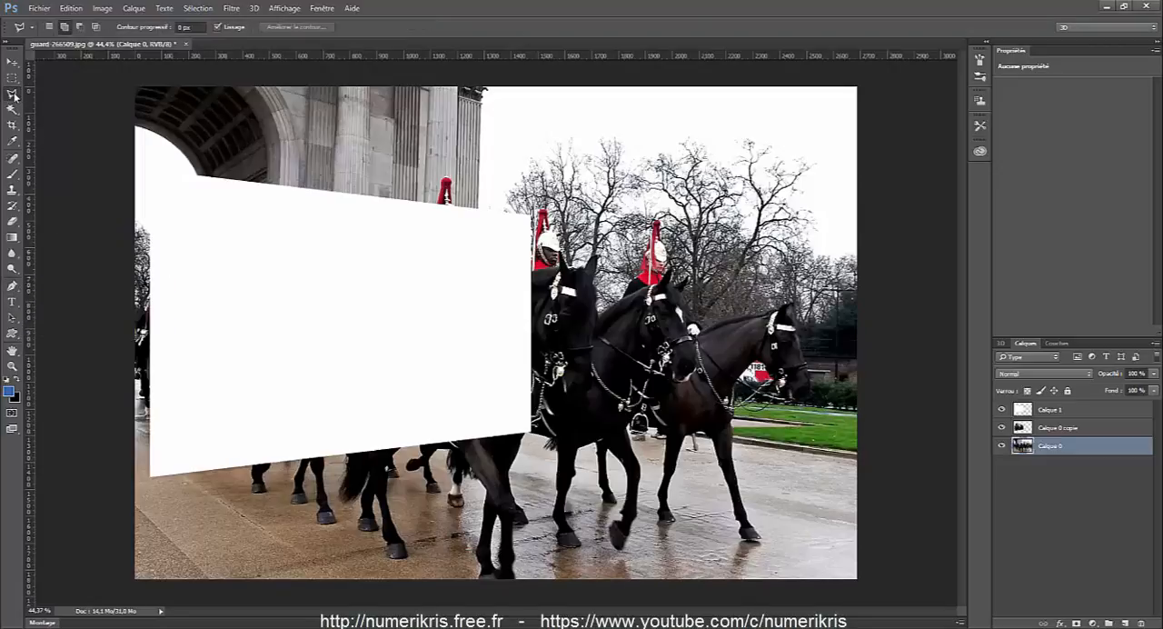
{"action": "left_click", "coordinate": [13, 109]}
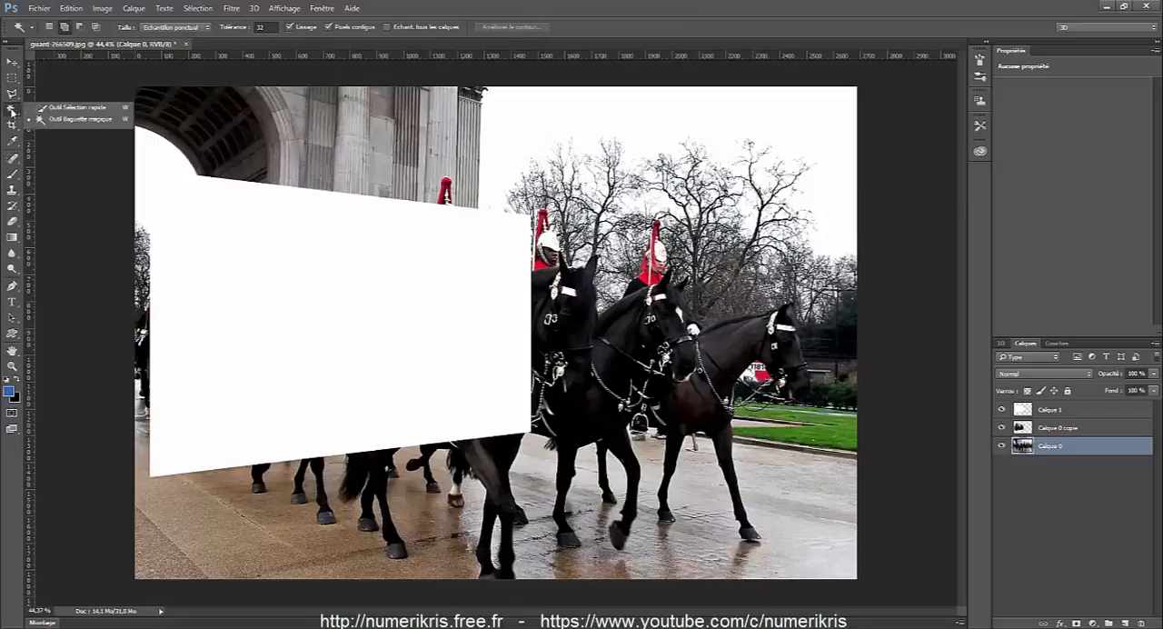
{"action": "left_click", "coordinate": [12, 95]}
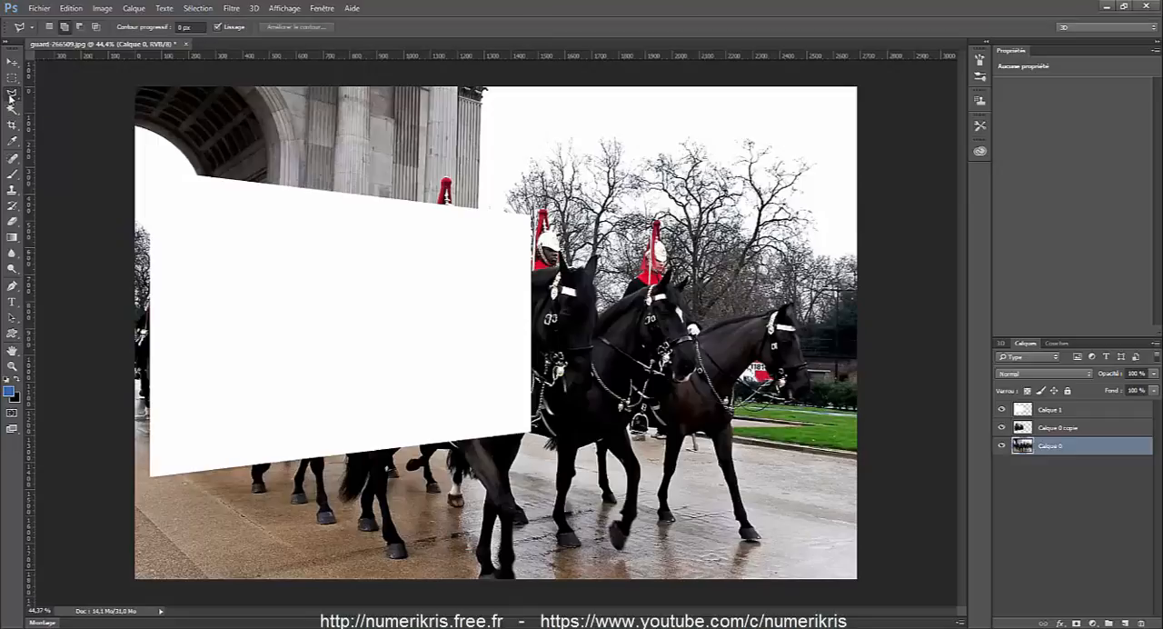
{"action": "left_click", "coordinate": [11, 96]}
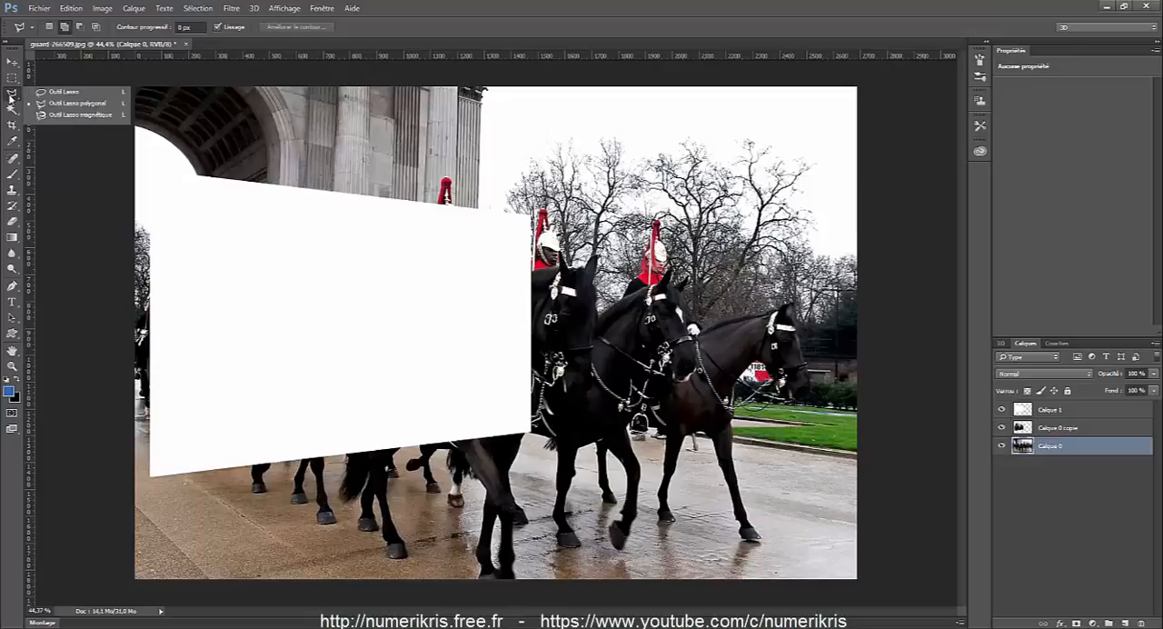
{"action": "left_click", "coordinate": [60, 110]}
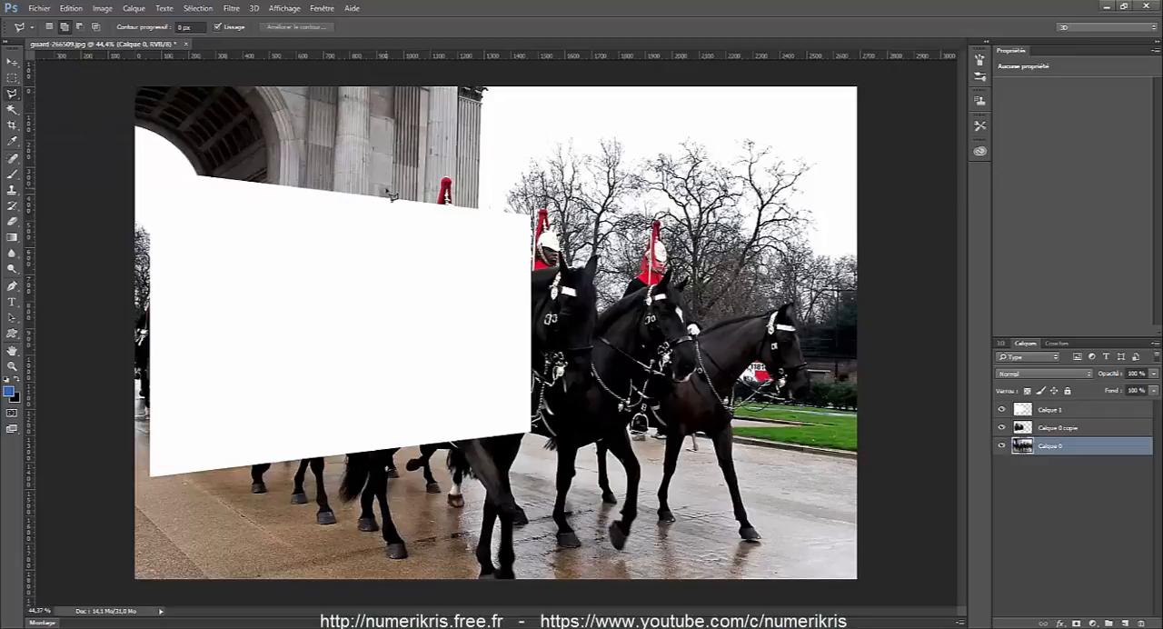
Select the red helmet plume that sticks out above the white shape with the Polygonal Lasso in add-to-selection mode, overlapping the shape.
{"action": "scroll", "coordinate": [390, 195], "scroll_direction": "up", "scroll_amount": 2}
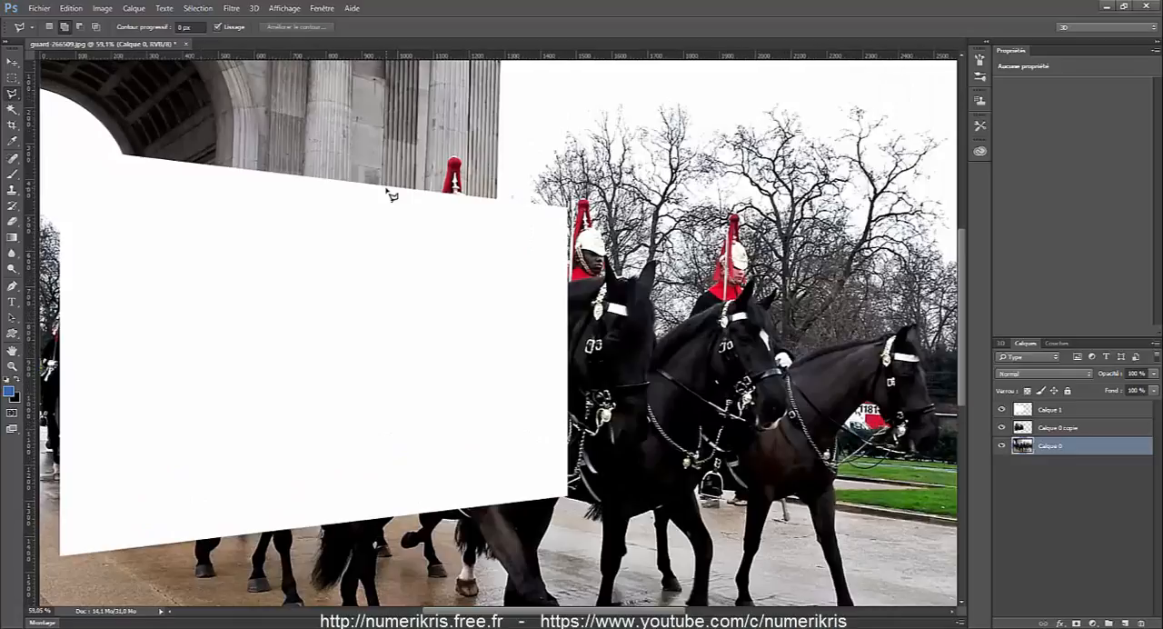
{"action": "scroll", "coordinate": [393, 192], "scroll_direction": "up", "scroll_amount": 3}
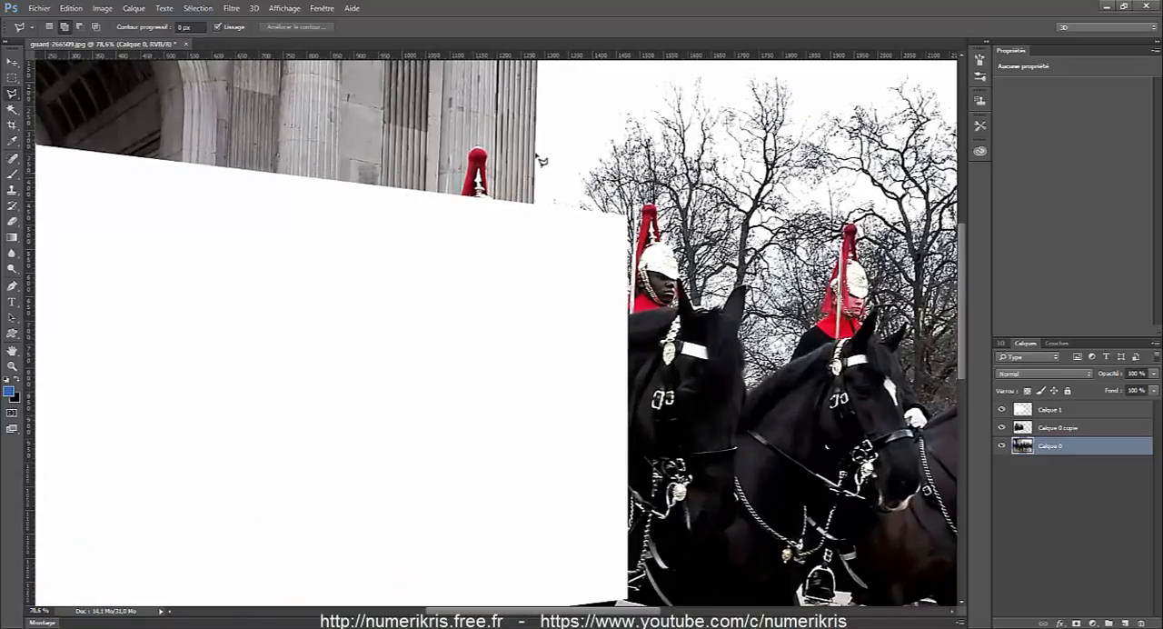
{"action": "scroll", "coordinate": [536, 156], "scroll_direction": "up", "scroll_amount": 1}
{"action": "scroll", "coordinate": [534, 153], "scroll_direction": "up", "scroll_amount": 2}
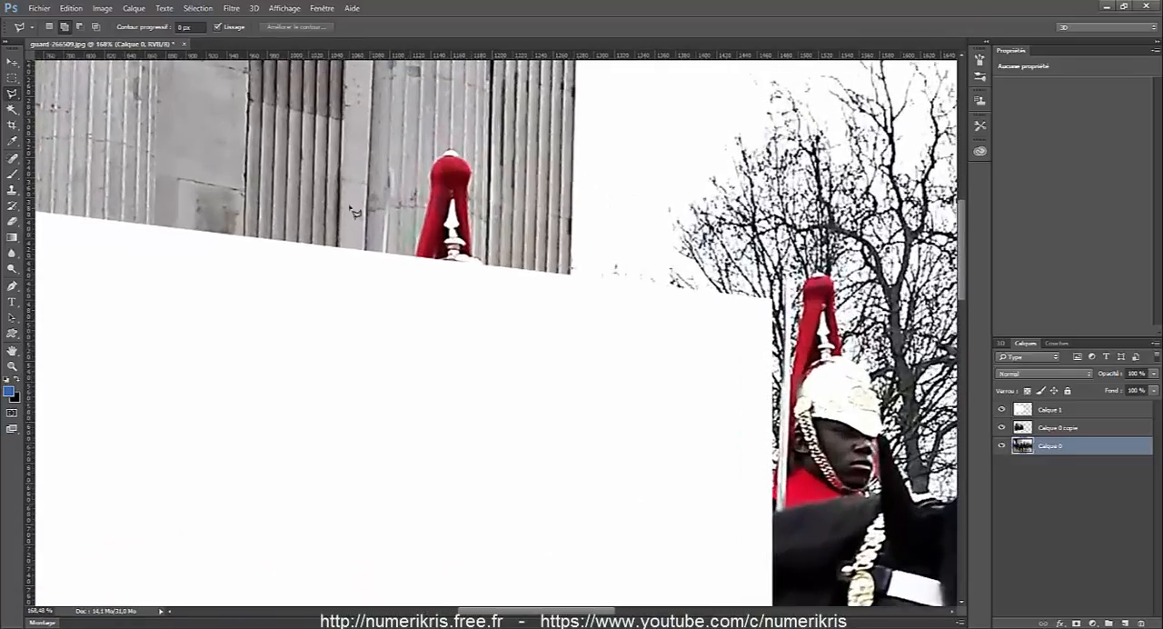
{"action": "left_click", "coordinate": [65, 28]}
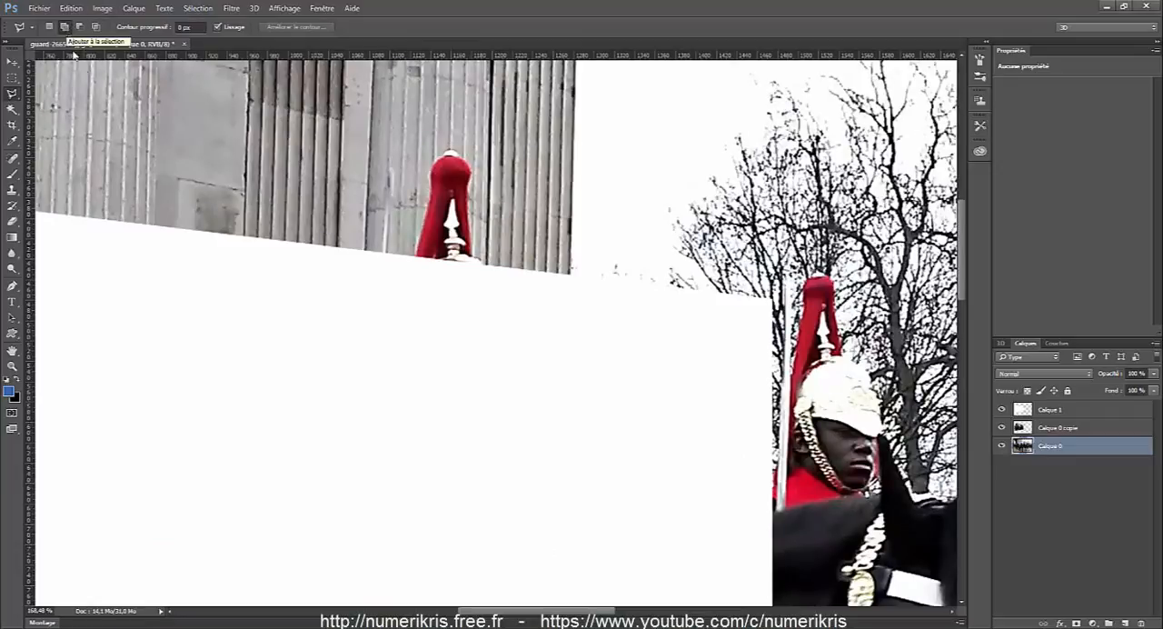
{"action": "scroll", "coordinate": [459, 222], "scroll_direction": "down", "scroll_amount": 6}
{"action": "scroll", "coordinate": [459, 223], "scroll_direction": "down", "scroll_amount": 2}
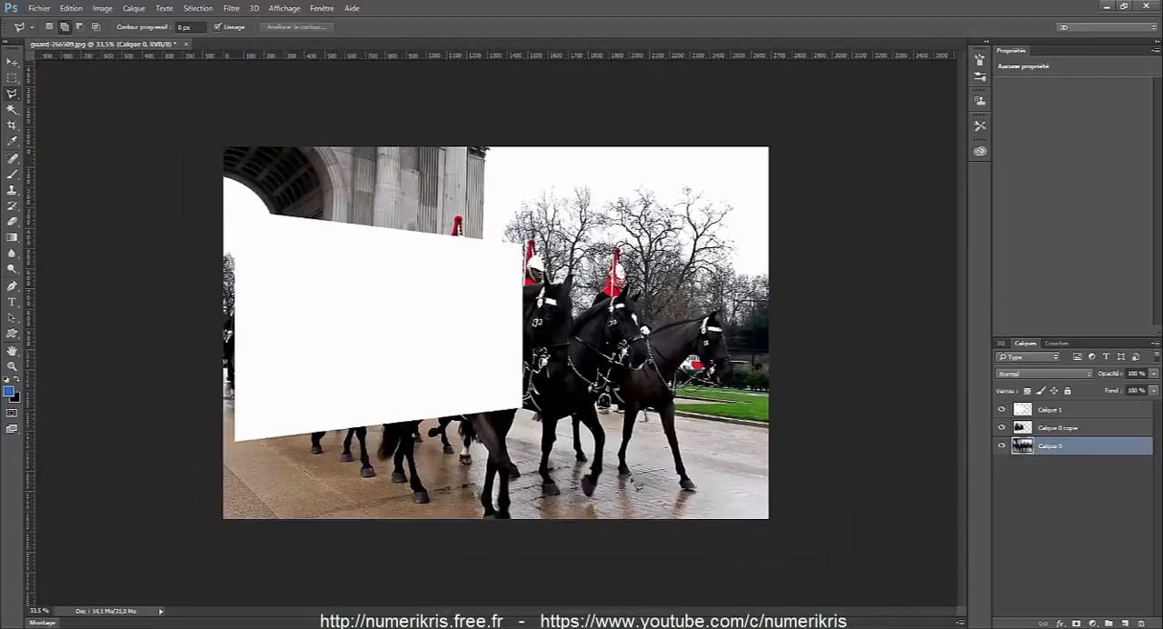
{"action": "scroll", "coordinate": [509, 250], "scroll_direction": "up", "scroll_amount": 2}
{"action": "scroll", "coordinate": [509, 250], "scroll_direction": "up", "scroll_amount": 6}
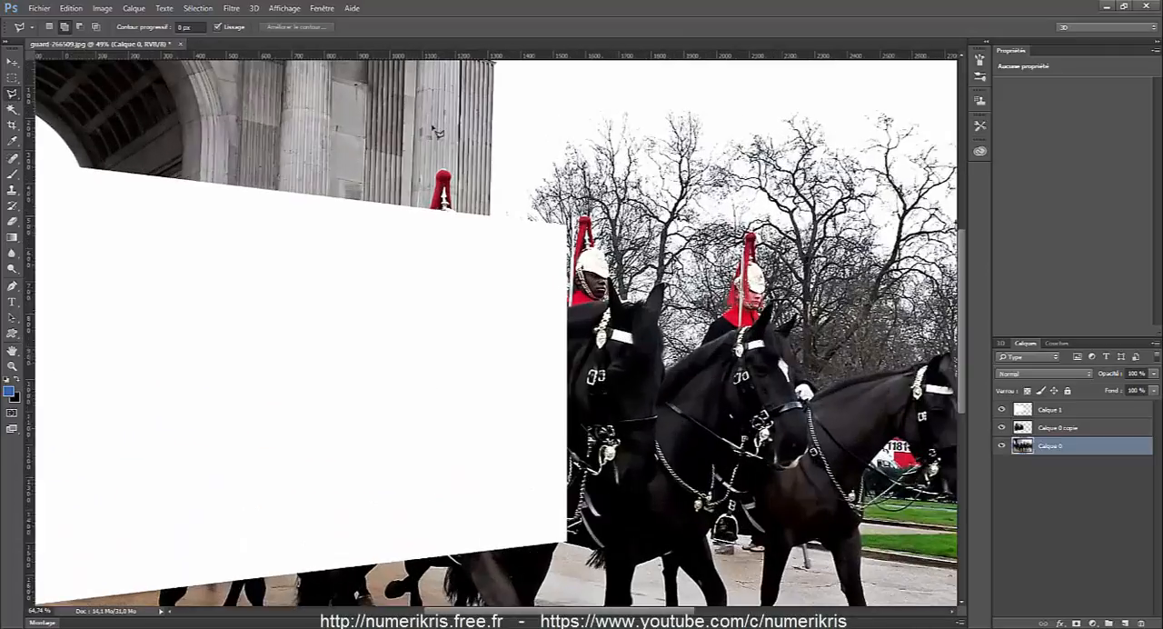
{"action": "scroll", "coordinate": [522, 221], "scroll_direction": "up", "scroll_amount": 2}
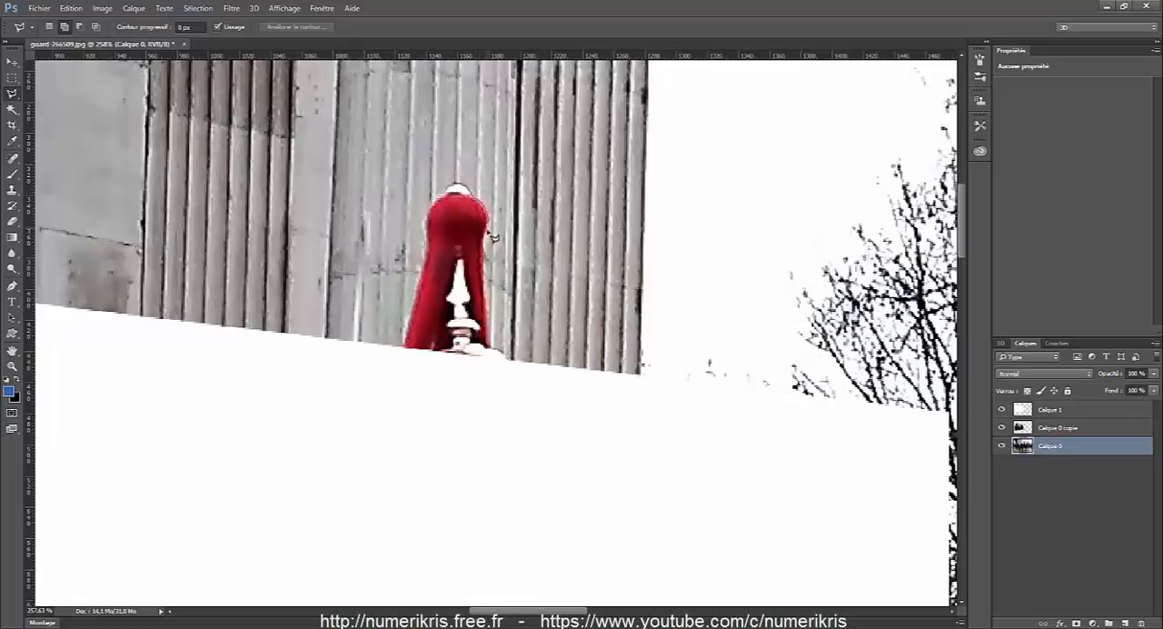
{"action": "mouse_move", "coordinate": [493, 333]}
{"action": "left_mouse_down"}
{"action": "mouse_move", "coordinate": [511, 364]}
{"action": "mouse_move", "coordinate": [511, 396]}
{"action": "mouse_move", "coordinate": [408, 355]}
{"action": "left_mouse_up"}
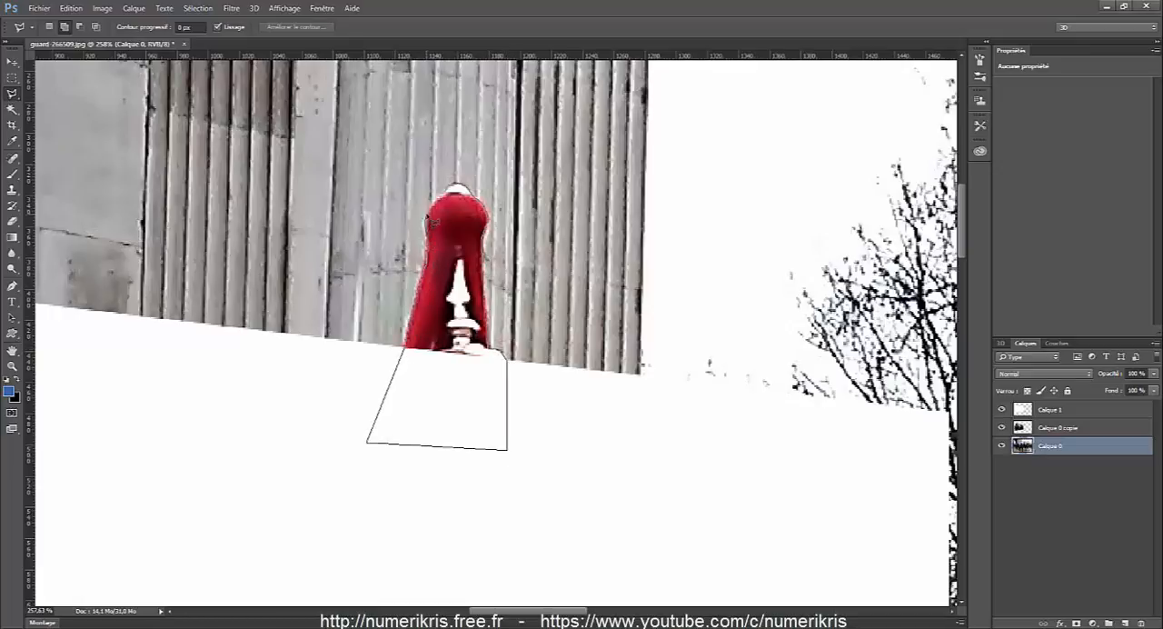
{"action": "left_click", "coordinate": [446, 195]}
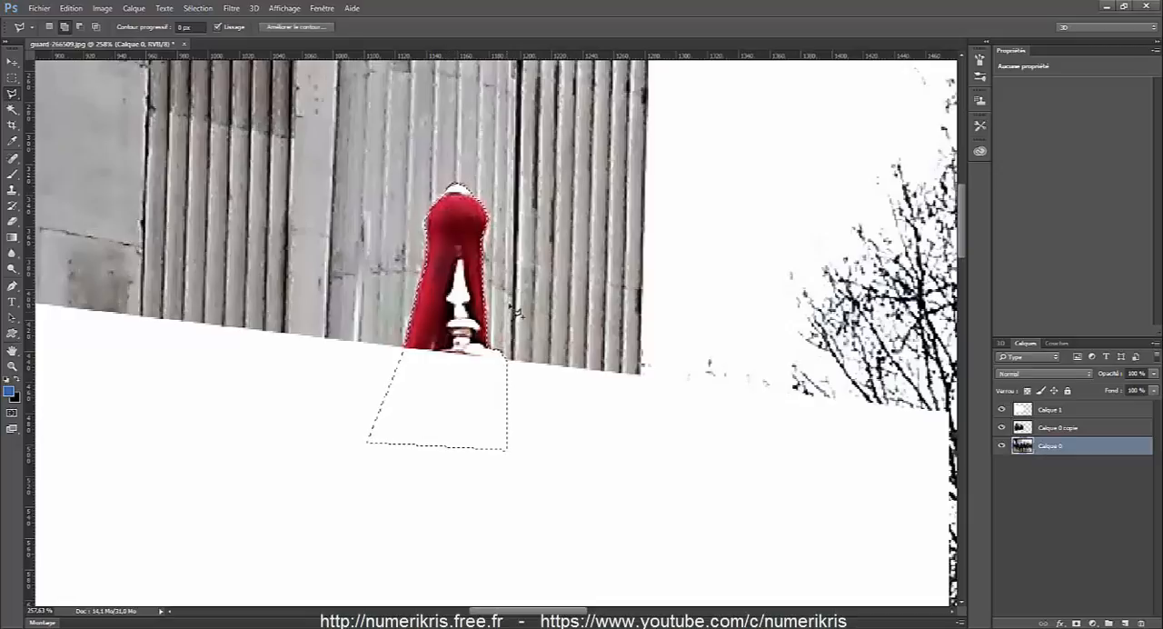
Add the leftmost horse leg below the white shape to the selection, tracing around its hoof and overlapping the shape.
{"action": "scroll", "coordinate": [517, 310], "scroll_direction": "down", "scroll_amount": 8}
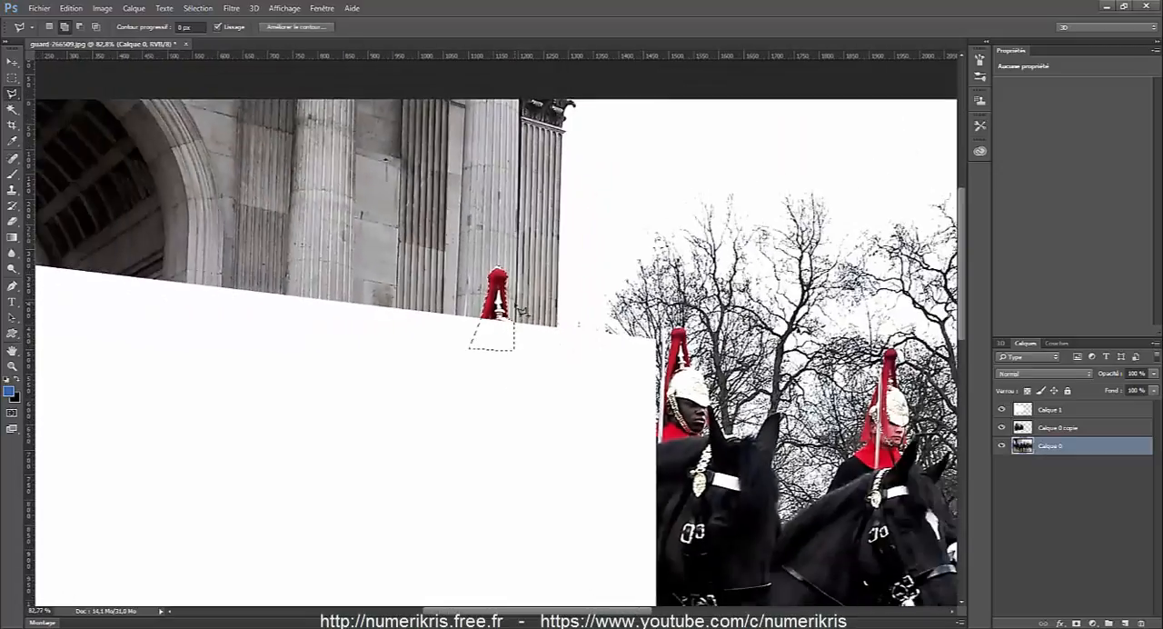
{"action": "scroll", "coordinate": [517, 310], "scroll_direction": "down", "scroll_amount": 2}
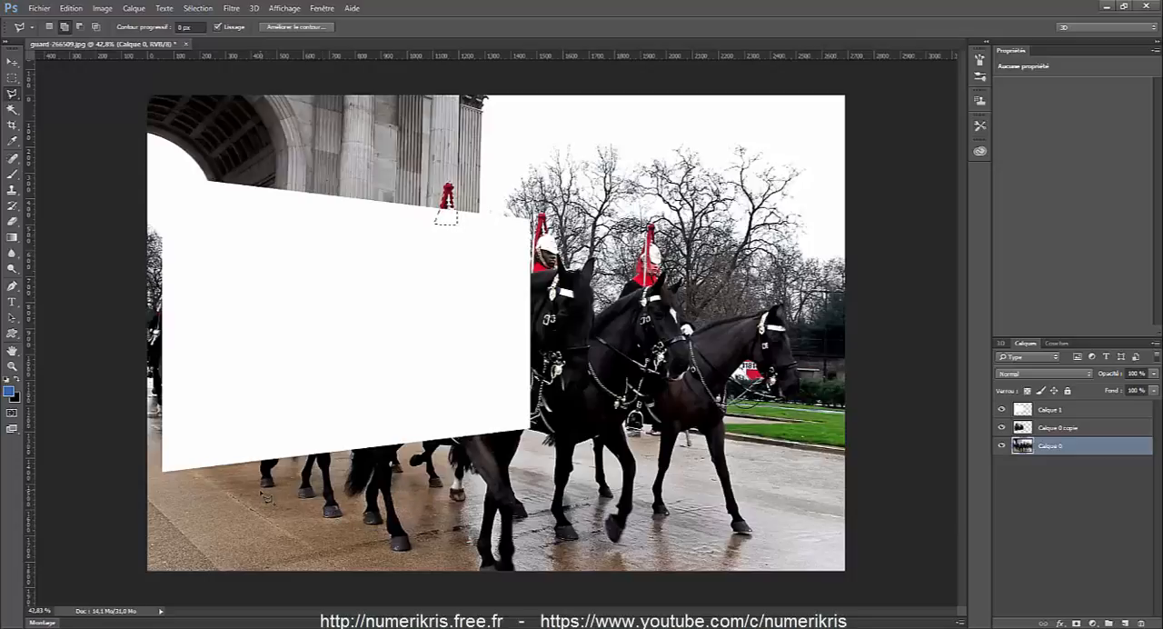
{"action": "scroll", "coordinate": [265, 495], "scroll_direction": "up", "scroll_amount": 3}
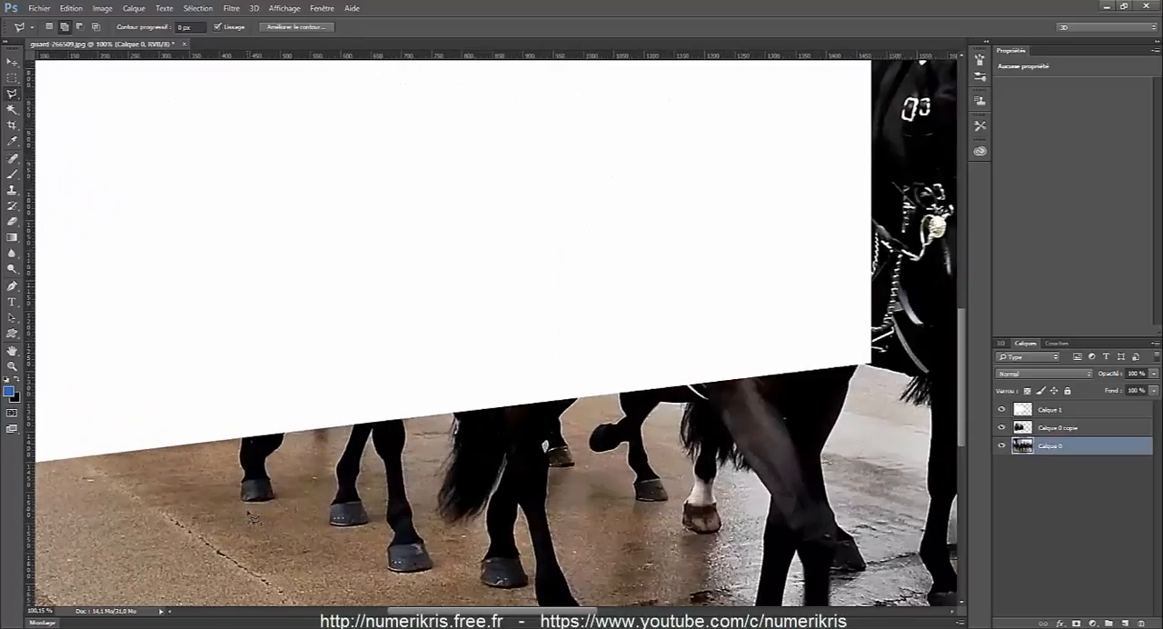
{"action": "scroll", "coordinate": [247, 473], "scroll_direction": "up", "scroll_amount": 3}
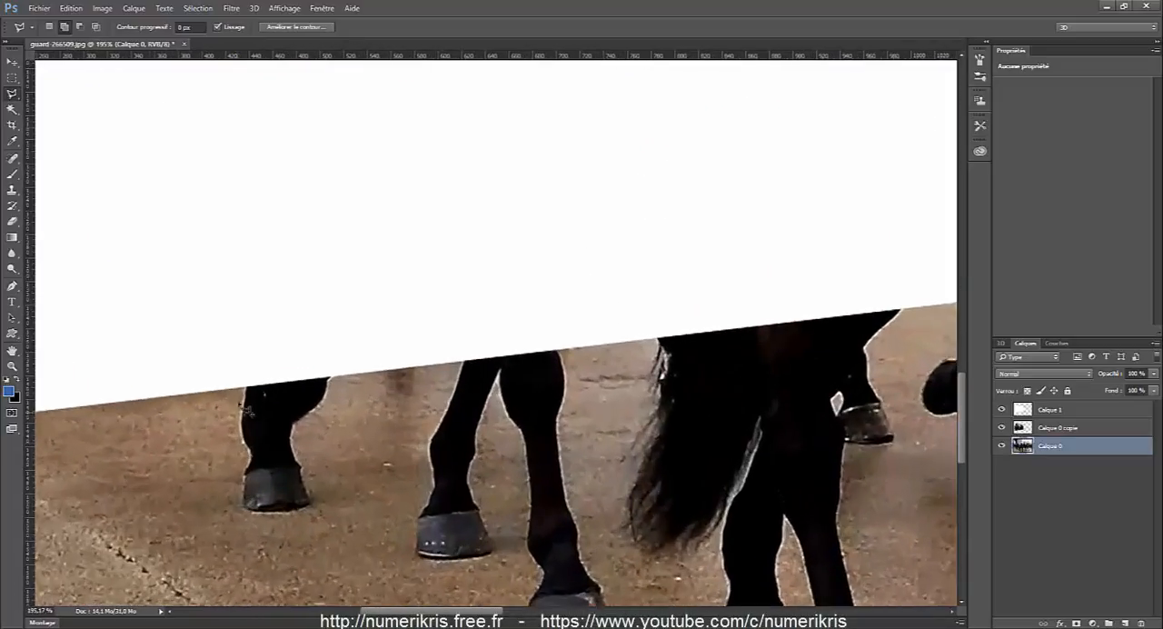
{"action": "left_click", "coordinate": [252, 349]}
{"action": "left_click", "coordinate": [250, 448]}
{"action": "left_click", "coordinate": [247, 470]}
{"action": "left_click", "coordinate": [245, 505]}
{"action": "left_click", "coordinate": [308, 505]}
{"action": "left_click", "coordinate": [294, 422]}
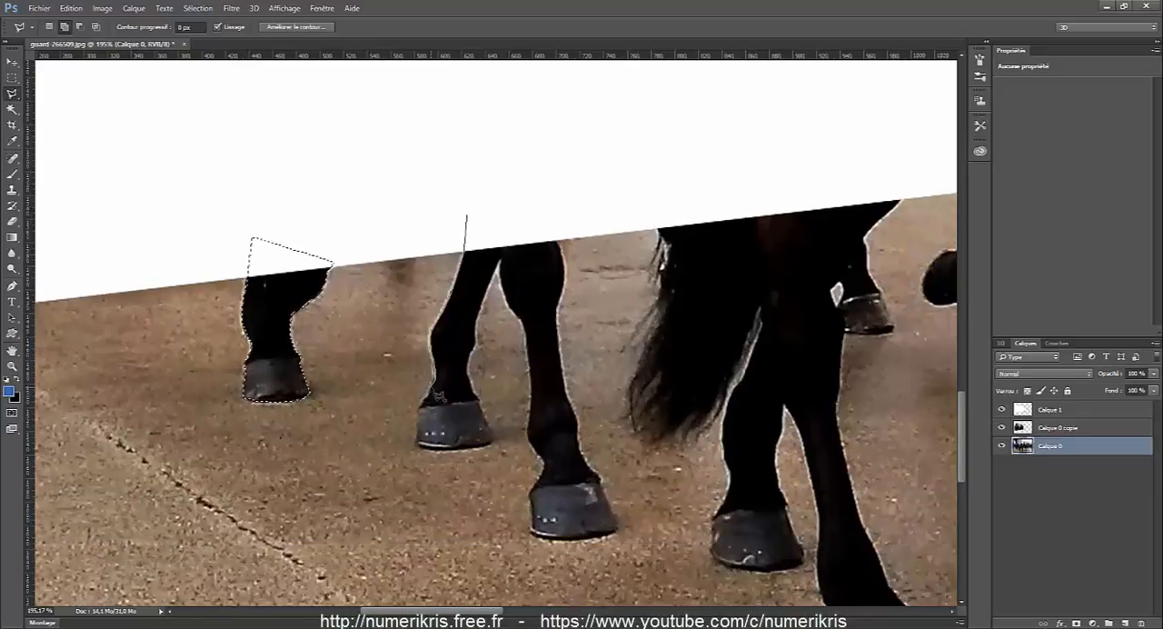
Add the second and third horse legs below the white shape to the selection, tracing around both hooves and overlapping the shape.
{"action": "left_click", "coordinate": [418, 414]}
{"action": "left_click", "coordinate": [420, 447]}
{"action": "left_click", "coordinate": [490, 442]}
{"action": "left_click", "coordinate": [524, 334]}
{"action": "left_click", "coordinate": [530, 438]}
{"action": "left_click", "coordinate": [533, 536]}
{"action": "left_click", "coordinate": [616, 530]}
{"action": "left_click", "coordinate": [466, 215]}
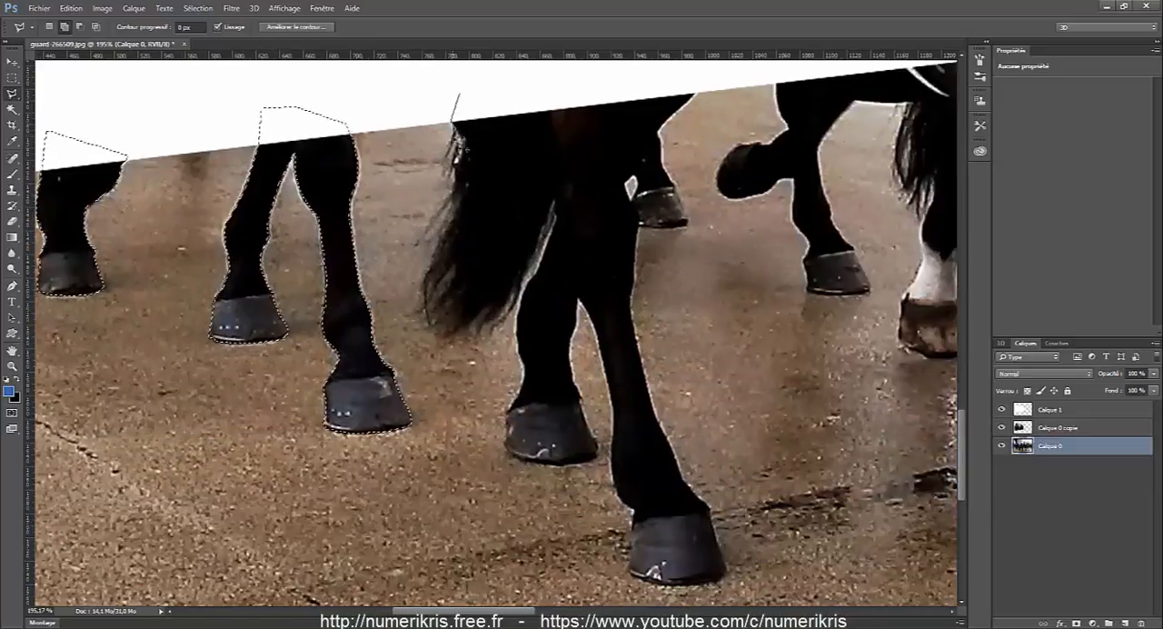
Add the long black tail and the horse legs around it to the selection, overlapping the lower edge of the white shape.
{"action": "left_click", "coordinate": [451, 202]}
{"action": "left_click", "coordinate": [425, 298]}
{"action": "left_click", "coordinate": [492, 319]}
{"action": "left_click", "coordinate": [554, 203]}
{"action": "left_click", "coordinate": [519, 316]}
{"action": "left_click", "coordinate": [597, 457]}
{"action": "left_click", "coordinate": [615, 489]}
{"action": "left_click", "coordinate": [725, 572]}
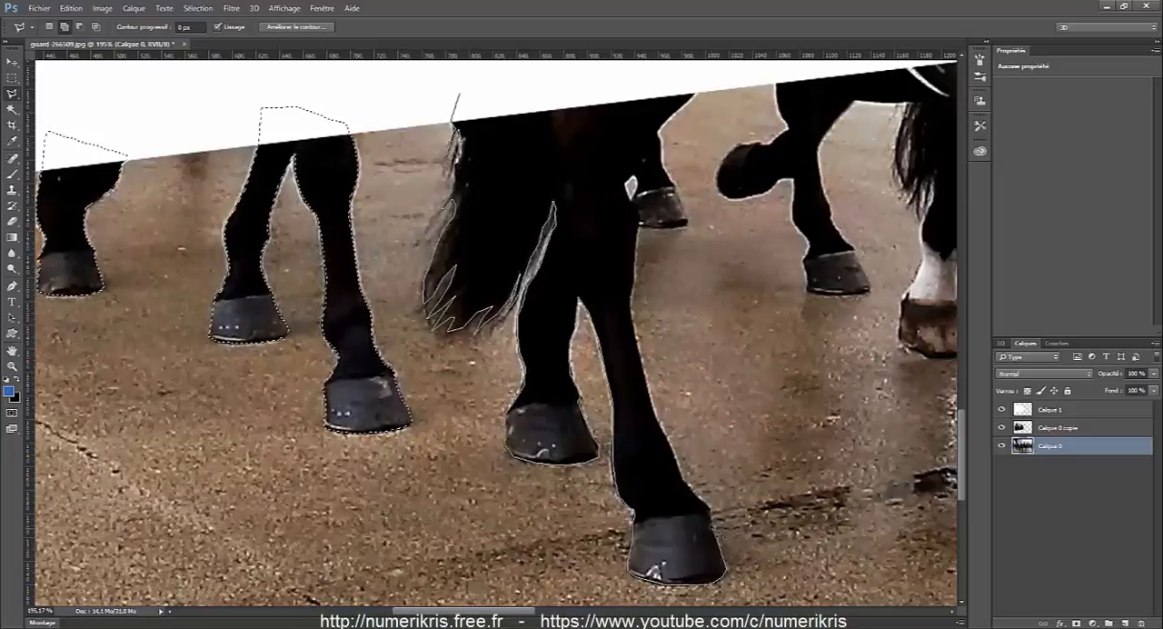
{"action": "left_click", "coordinate": [635, 274]}
{"action": "left_click", "coordinate": [686, 226]}
{"action": "left_click", "coordinate": [696, 88]}
{"action": "left_click", "coordinate": [460, 93]}
Add the raised hoof, the white-socked leg and the large foreground horse's legs to the selection, closing the outline over the white shape.
{"action": "left_click", "coordinate": [502, 225]}
{"action": "left_click", "coordinate": [520, 338]}
{"action": "left_click", "coordinate": [597, 451]}
{"action": "left_click", "coordinate": [581, 260]}
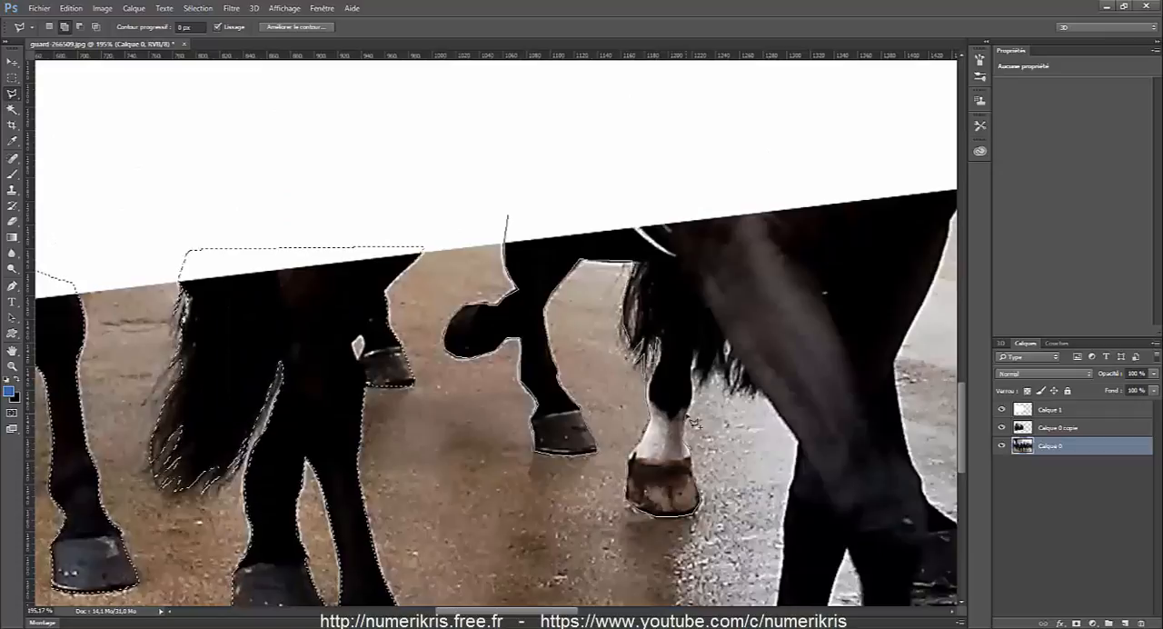
{"action": "left_click", "coordinate": [692, 367]}
{"action": "left_click", "coordinate": [760, 388]}
{"action": "left_click", "coordinate": [781, 573]}
{"action": "scroll", "coordinate": [780, 572], "scroll_direction": "down", "scroll_amount": 10}
{"action": "left_click", "coordinate": [758, 518]}
{"action": "scroll", "coordinate": [918, 436], "scroll_direction": "right", "scroll_amount": 3}
{"action": "scroll", "coordinate": [873, 281], "scroll_direction": "up", "scroll_amount": 9}
{"action": "left_click", "coordinate": [843, 186]}
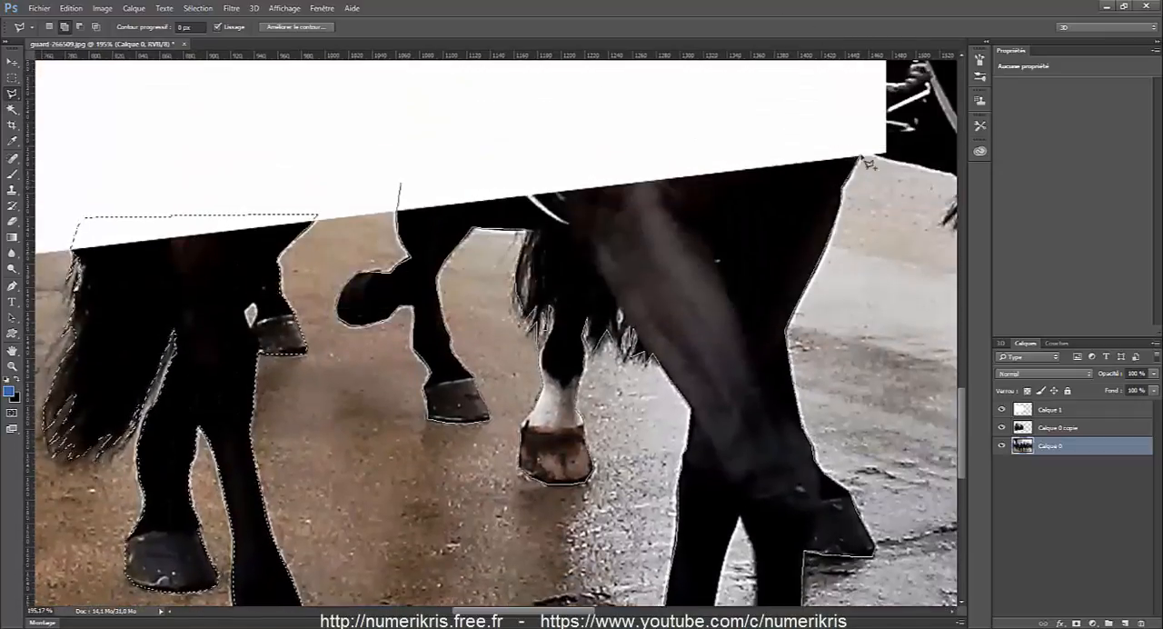
{"action": "left_click", "coordinate": [866, 146]}
{"action": "left_click", "coordinate": [400, 183]}
Start outlining the horses beyond the white shape's lower right corner, tracing the front horse's belly, front legs and hooves.
{"action": "scroll", "coordinate": [636, 273], "scroll_direction": "right", "scroll_amount": 6}
{"action": "left_click", "coordinate": [591, 145]}
{"action": "left_click", "coordinate": [600, 156]}
{"action": "scroll", "coordinate": [717, 546], "scroll_direction": "down", "scroll_amount": 2}
{"action": "scroll", "coordinate": [803, 254], "scroll_direction": "up", "scroll_amount": 6}
{"action": "left_click", "coordinate": [889, 385]}
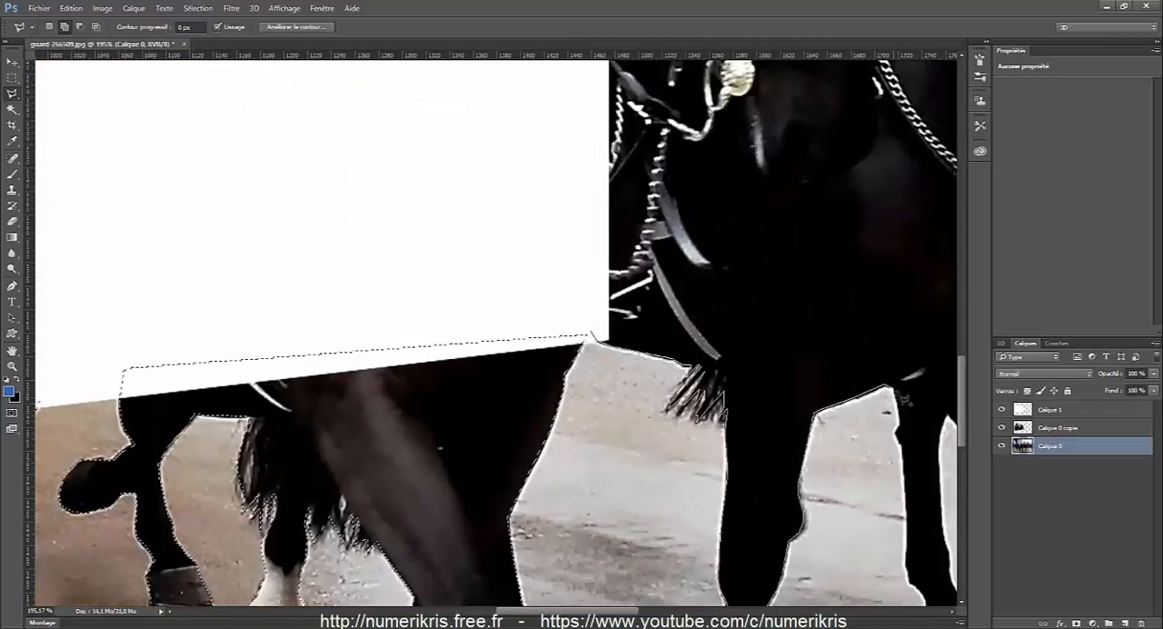
{"action": "scroll", "coordinate": [899, 545], "scroll_direction": "down", "scroll_amount": 4}
{"action": "scroll", "coordinate": [899, 364], "scroll_direction": "right", "scroll_amount": 5}
{"action": "left_click", "coordinate": [835, 399]}
{"action": "left_click", "coordinate": [887, 405]}
{"action": "left_click", "coordinate": [816, 578]}
{"action": "scroll", "coordinate": [935, 237], "scroll_direction": "right", "scroll_amount": 7}
{"action": "scroll", "coordinate": [722, 237], "scroll_direction": "up", "scroll_amount": 3}
{"action": "left_click", "coordinate": [673, 239]}
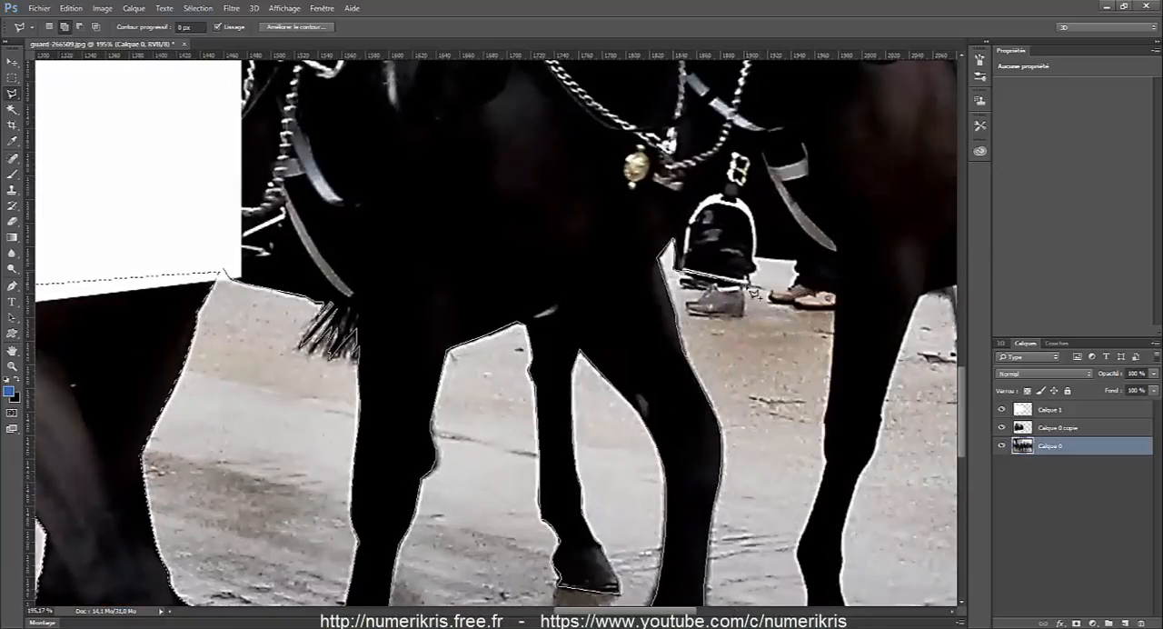
Continue the outline below the stirrup and around the legs and hooves of the rightmost horse.
{"action": "left_click", "coordinate": [836, 293]}
{"action": "scroll", "coordinate": [824, 454], "scroll_direction": "down", "scroll_amount": 4}
{"action": "left_click", "coordinate": [805, 525]}
{"action": "left_click", "coordinate": [875, 530]}
{"action": "scroll", "coordinate": [872, 273], "scroll_direction": "right", "scroll_amount": 5}
{"action": "left_click", "coordinate": [792, 219]}
{"action": "scroll", "coordinate": [885, 491], "scroll_direction": "right", "scroll_amount": 4}
{"action": "left_click", "coordinate": [737, 465]}
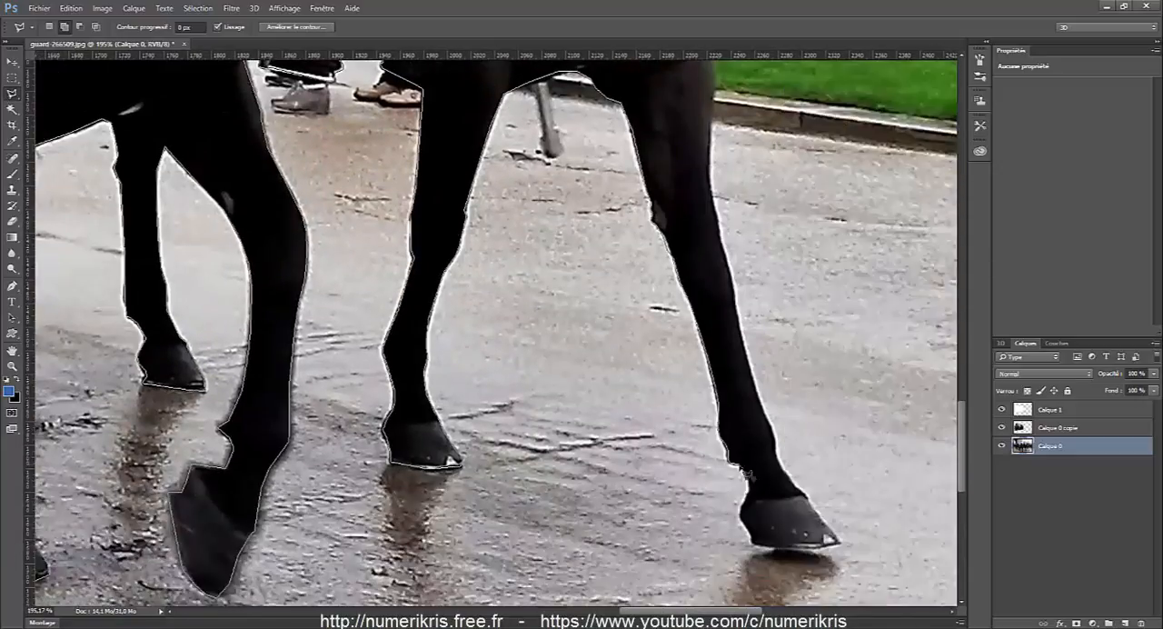
{"action": "left_click", "coordinate": [751, 545]}
{"action": "left_click", "coordinate": [839, 545]}
Continue the outline up the rightmost horse's chest and reins and around its muzzle, face and ears.
{"action": "scroll", "coordinate": [734, 254], "scroll_direction": "up", "scroll_amount": 5}
{"action": "scroll", "coordinate": [718, 363], "scroll_direction": "right", "scroll_amount": 2}
{"action": "scroll", "coordinate": [818, 309], "scroll_direction": "right", "scroll_amount": 2}
{"action": "left_click", "coordinate": [866, 259]}
{"action": "scroll", "coordinate": [846, 91], "scroll_direction": "up", "scroll_amount": 3}
{"action": "left_click", "coordinate": [829, 246]}
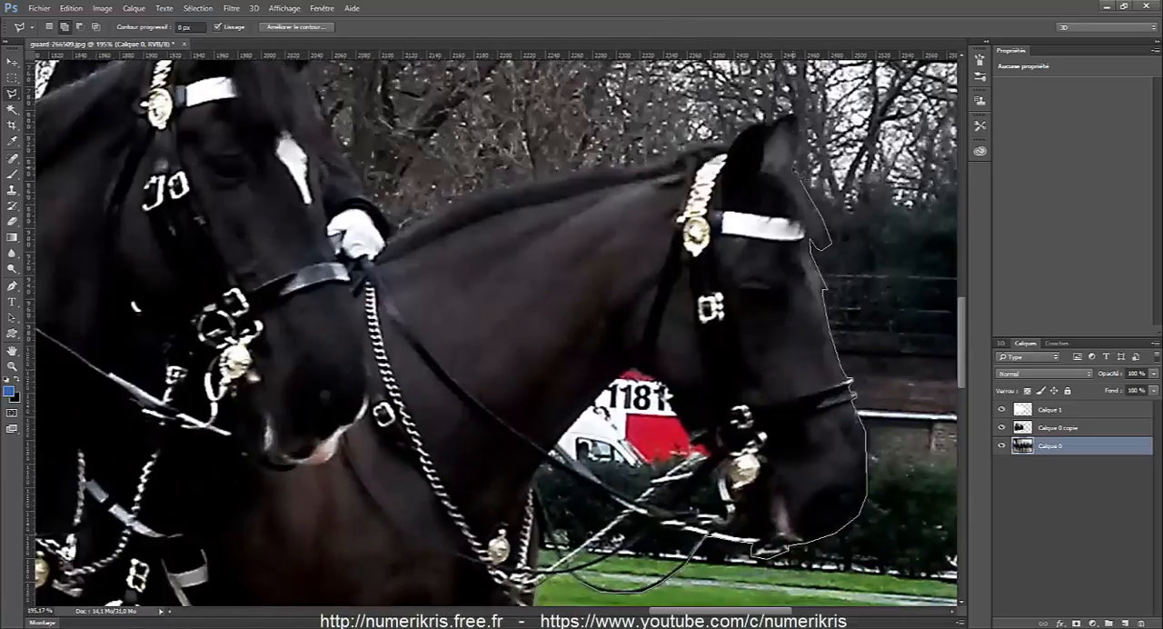
{"action": "left_click", "coordinate": [793, 119]}
Continue the outline along the rightmost horse's neck, around the middle horse's head and over its rider's red-plumed helmet.
{"action": "scroll", "coordinate": [552, 186], "scroll_direction": "up", "scroll_amount": 4}
{"action": "scroll", "coordinate": [400, 254], "scroll_direction": "left", "scroll_amount": 2}
{"action": "left_click", "coordinate": [457, 310]}
{"action": "left_click", "coordinate": [395, 264]}
{"action": "scroll", "coordinate": [354, 291], "scroll_direction": "up", "scroll_amount": 1}
{"action": "left_click", "coordinate": [307, 137]}
{"action": "left_click", "coordinate": [251, 351]}
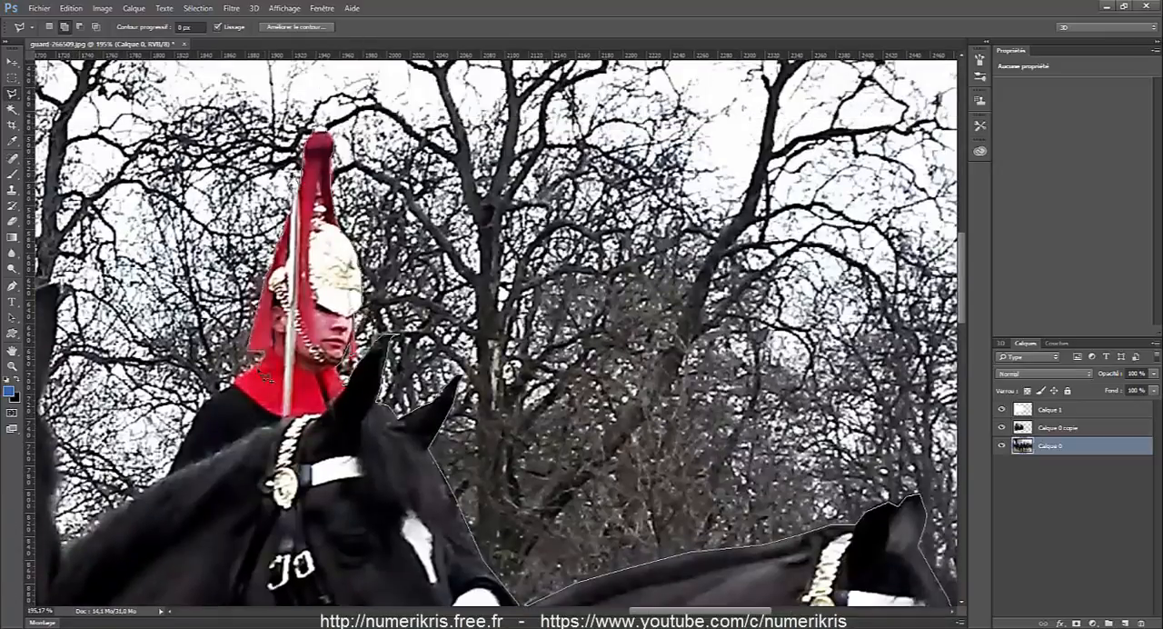
{"action": "left_click", "coordinate": [174, 468]}
Trace the front horse's head and its rider's plume, and close the outline along the white shape's right edge.
{"action": "scroll", "coordinate": [64, 536], "scroll_direction": "left", "scroll_amount": 3}
{"action": "left_click", "coordinate": [264, 286]}
{"action": "scroll", "coordinate": [186, 339], "scroll_direction": "left", "scroll_amount": 4}
{"action": "left_click", "coordinate": [342, 155]}
{"action": "left_click", "coordinate": [272, 314]}
{"action": "scroll", "coordinate": [182, 454], "scroll_direction": "down", "scroll_amount": 8}
{"action": "scroll", "coordinate": [91, 545], "scroll_direction": "left", "scroll_amount": 10}
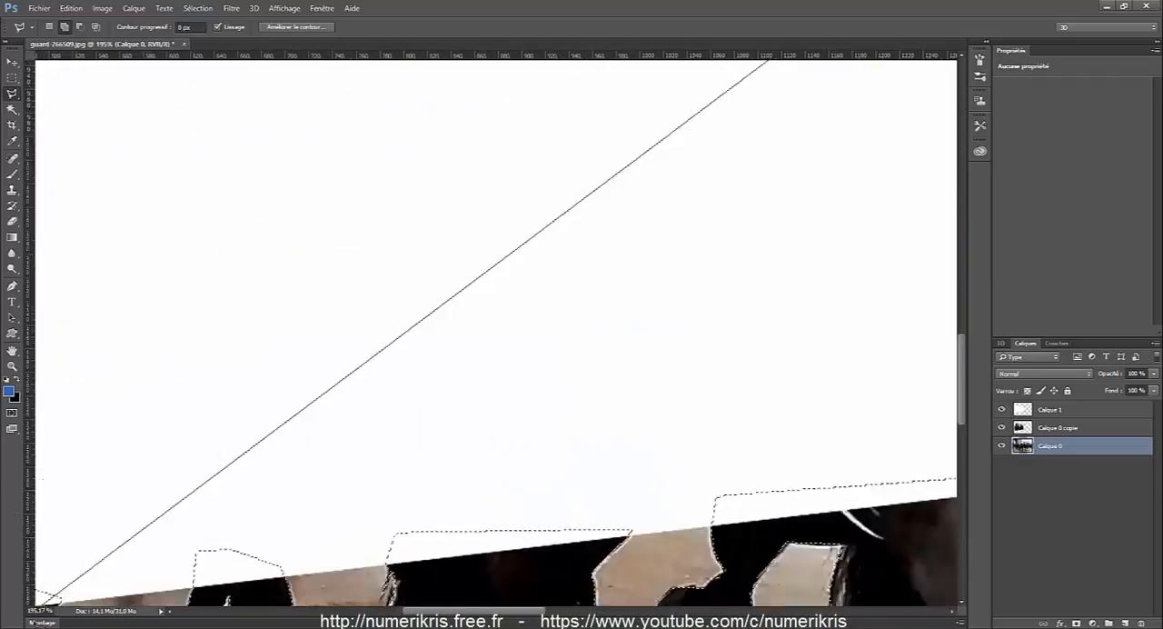
{"action": "scroll", "coordinate": [403, 264], "scroll_direction": "down", "scroll_amount": 10}
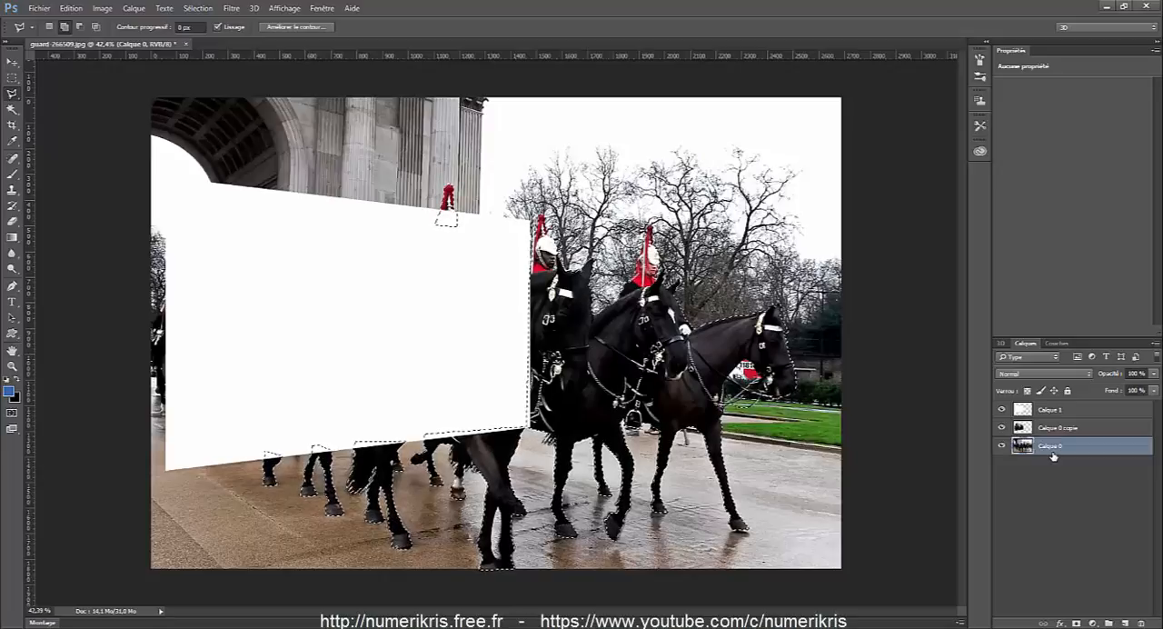
Invert the selection, delete the background from Calque 0, and deselect.
{"action": "key", "text": "ctrl+shift+i"}
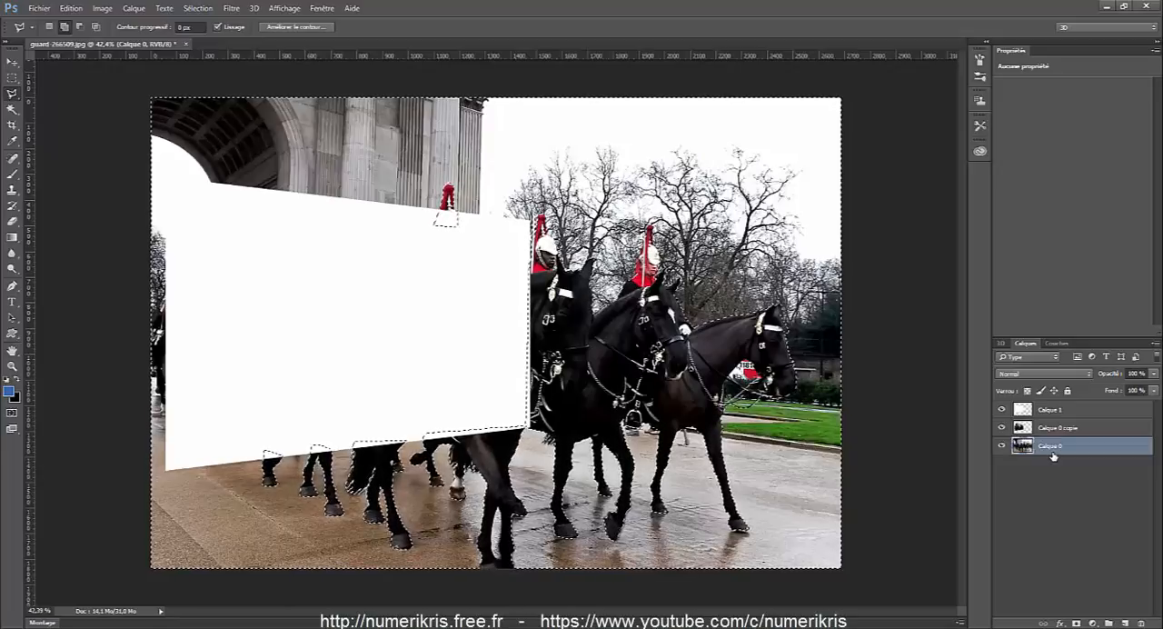
{"action": "key", "text": "Delete"}
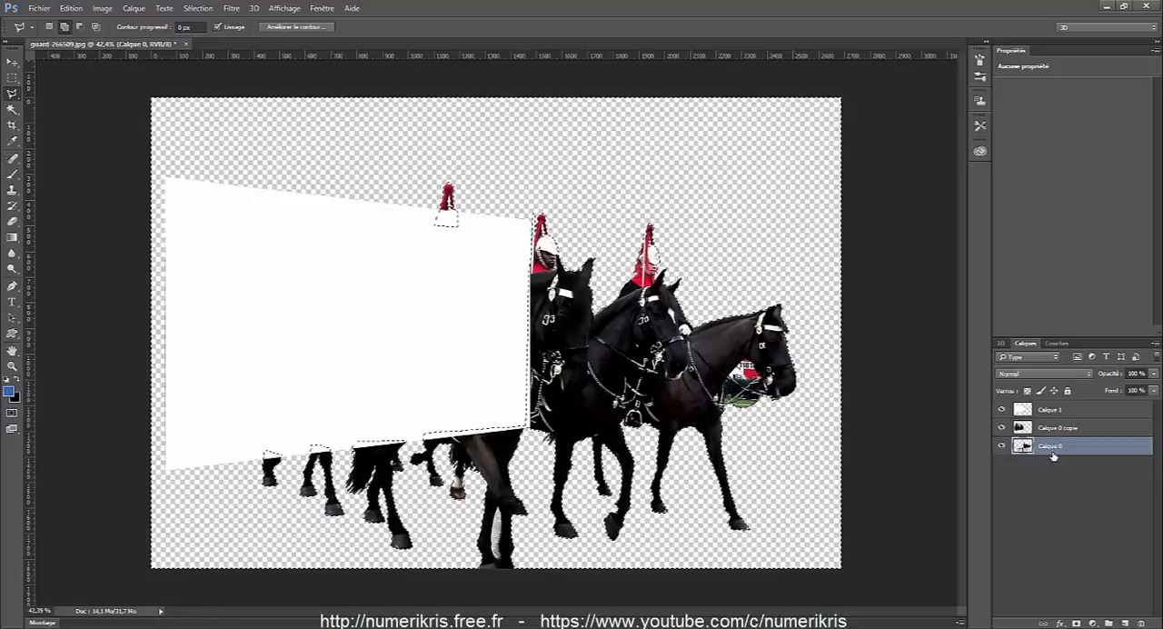
{"action": "key", "text": "ctrl+d"}
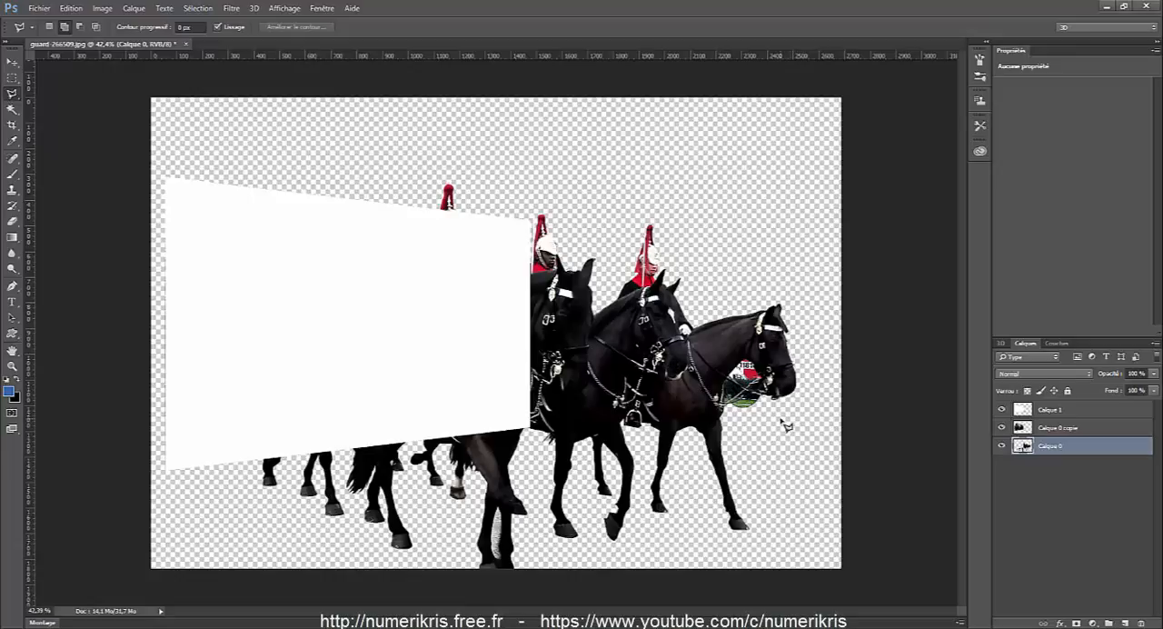
Select and delete the leftover background with the van between the rightmost horse's neck, jaw and reins.
{"action": "scroll", "coordinate": [783, 423], "scroll_direction": "up", "scroll_amount": 6}
{"action": "left_click", "coordinate": [633, 217]}
{"action": "left_click", "coordinate": [556, 299]}
{"action": "left_click", "coordinate": [641, 354]}
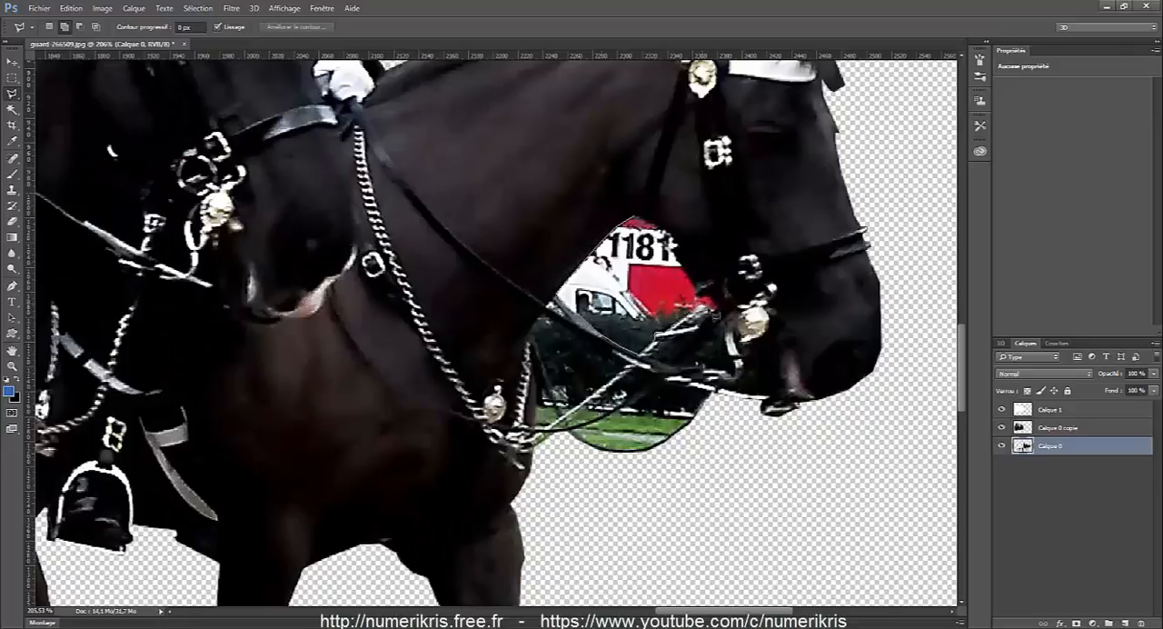
{"action": "key", "text": "Delete"}
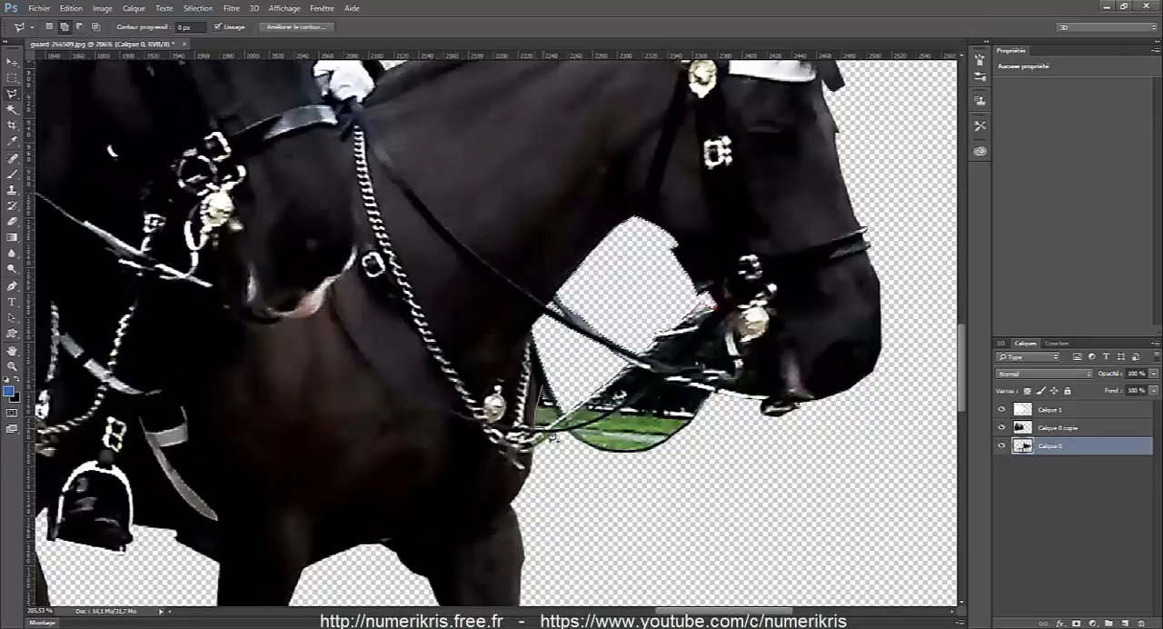
{"action": "key", "text": "Delete"}
Select and delete the leftover background strip between the rightmost horse's white rein and the dark strap.
{"action": "left_click", "coordinate": [567, 429]}
{"action": "left_click", "coordinate": [607, 414]}
{"action": "left_click", "coordinate": [654, 372]}
{"action": "left_click", "coordinate": [632, 358]}
{"action": "left_click", "coordinate": [567, 429]}
{"action": "key", "text": "Delete"}
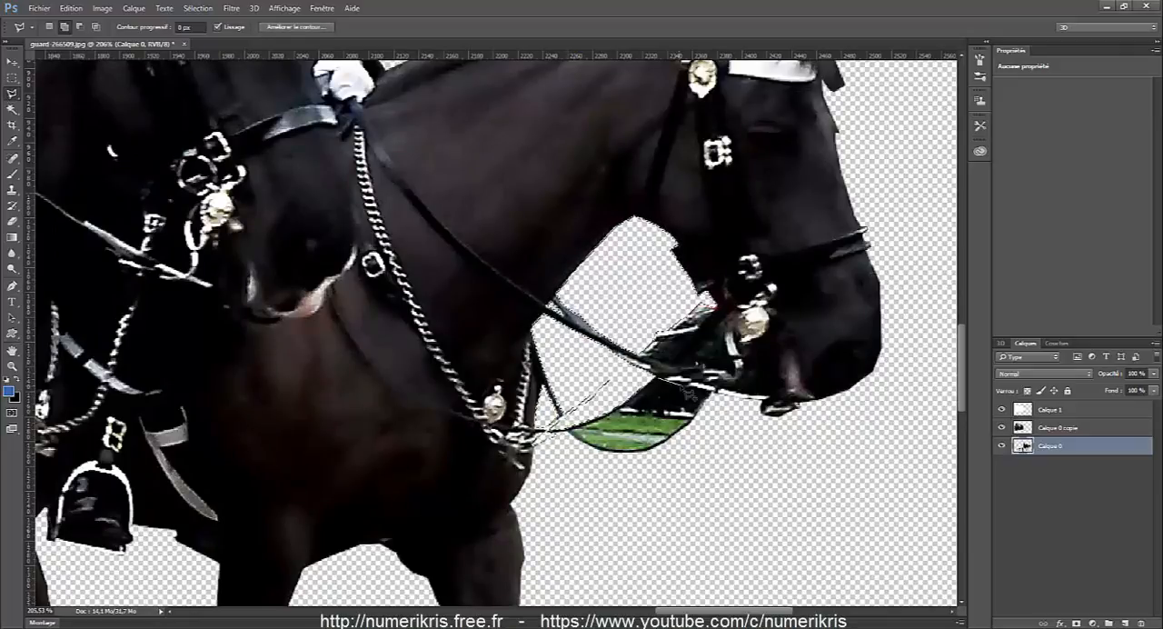
Select and delete the remaining grass and hedge inside the hanging rein loop, and clear the selection.
{"action": "left_click", "coordinate": [576, 432]}
{"action": "left_click", "coordinate": [667, 445]}
{"action": "left_click", "coordinate": [654, 378]}
{"action": "key", "text": "Delete"}
{"action": "scroll", "coordinate": [656, 373], "scroll_direction": "down", "scroll_amount": 6}
{"action": "scroll", "coordinate": [374, 463], "scroll_direction": "up", "scroll_amount": 6}
{"action": "scroll", "coordinate": [488, 469], "scroll_direction": "down", "scroll_amount": 6}
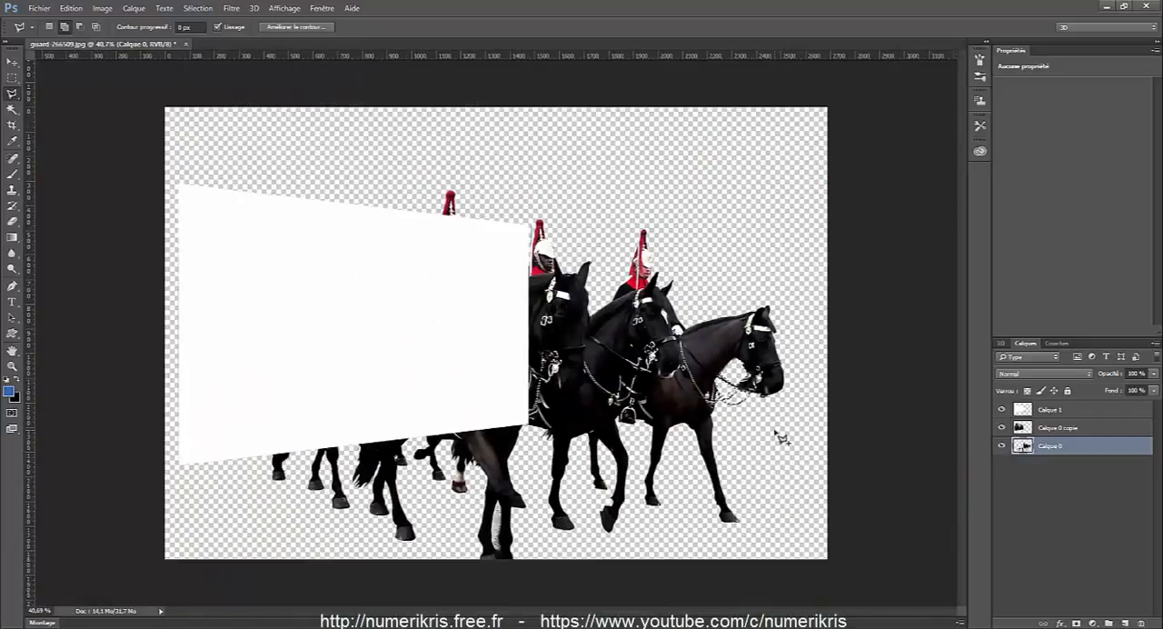
{"action": "key", "text": "ctrl+d"}
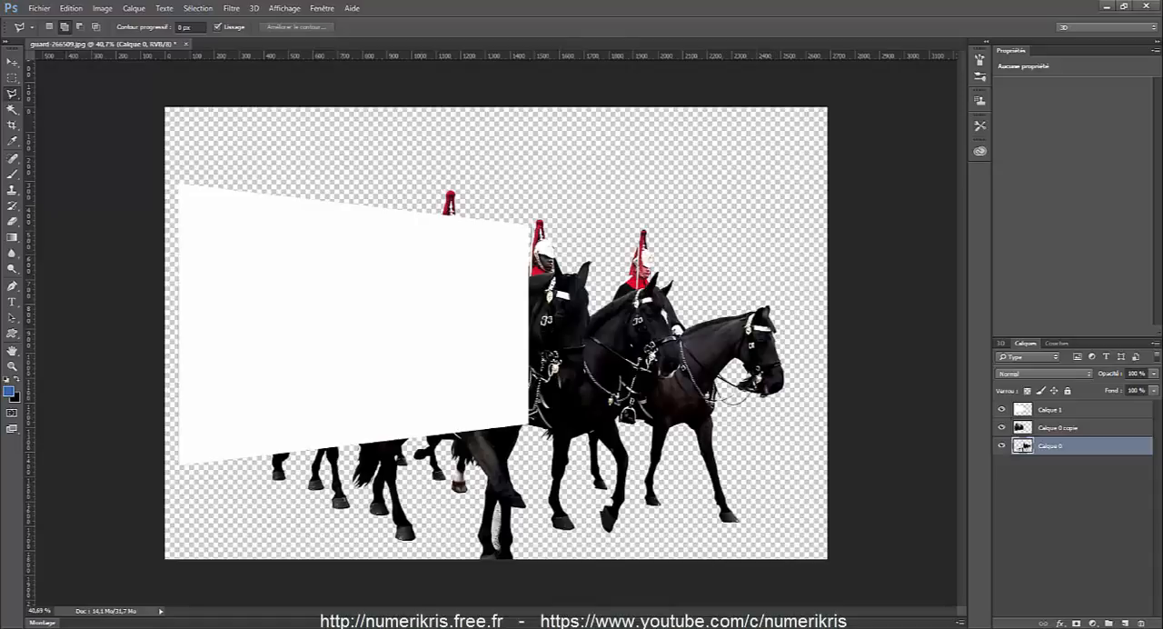
Move Calque 1 to the bottom of the layer stack and make it the active layer.
{"action": "mouse_move", "coordinate": [1124, 427]}
{"action": "left_mouse_down"}
{"action": "mouse_move", "coordinate": [1124, 402]}
{"action": "mouse_move", "coordinate": [1124, 425]}
{"action": "left_mouse_up"}
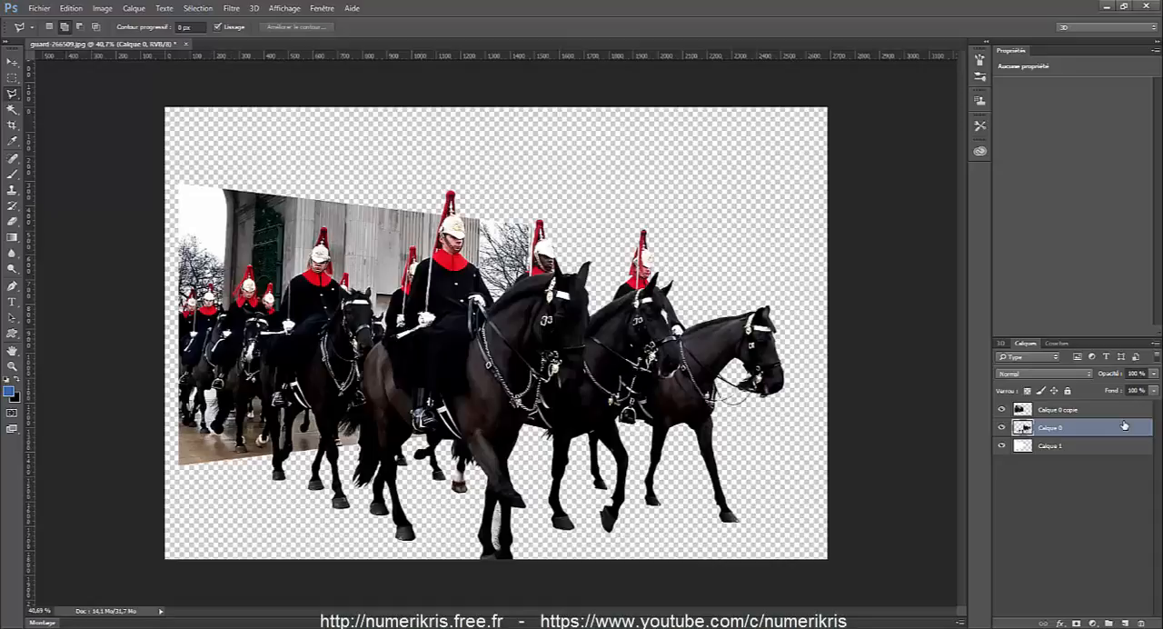
{"action": "key", "text": "alt+bracketleft"}
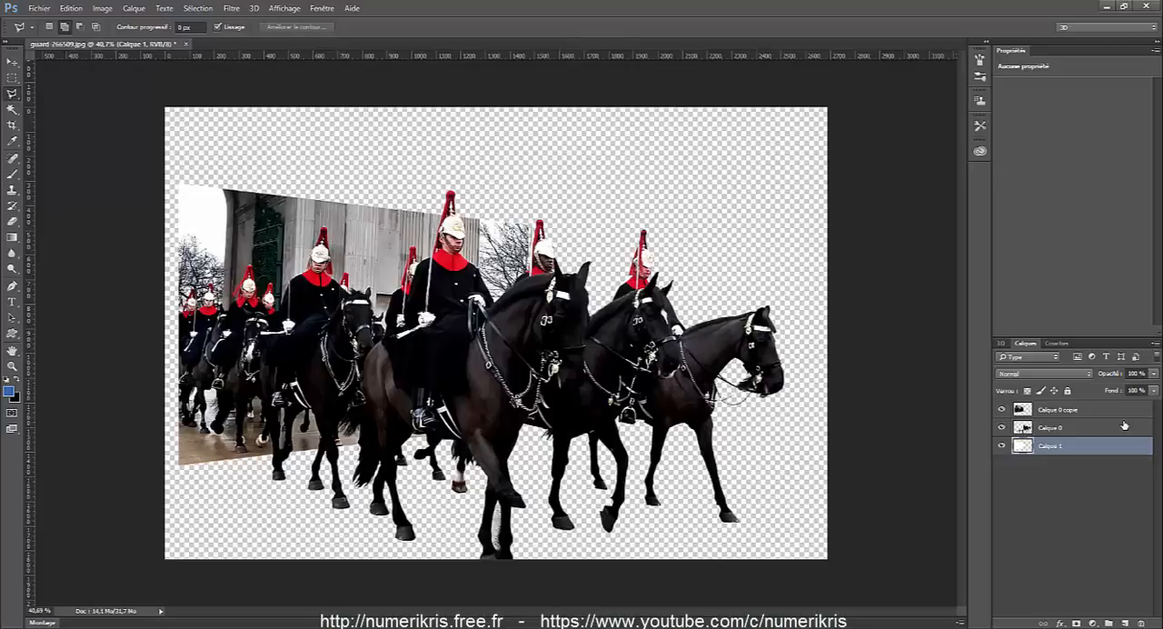
{"action": "key", "text": "alt+BackSpace"}
Free-transform Calque 1 to about 105% width and 107% height, extending all four sides to form a white border around the cropped photo.
{"action": "left_click", "coordinate": [71, 8]}
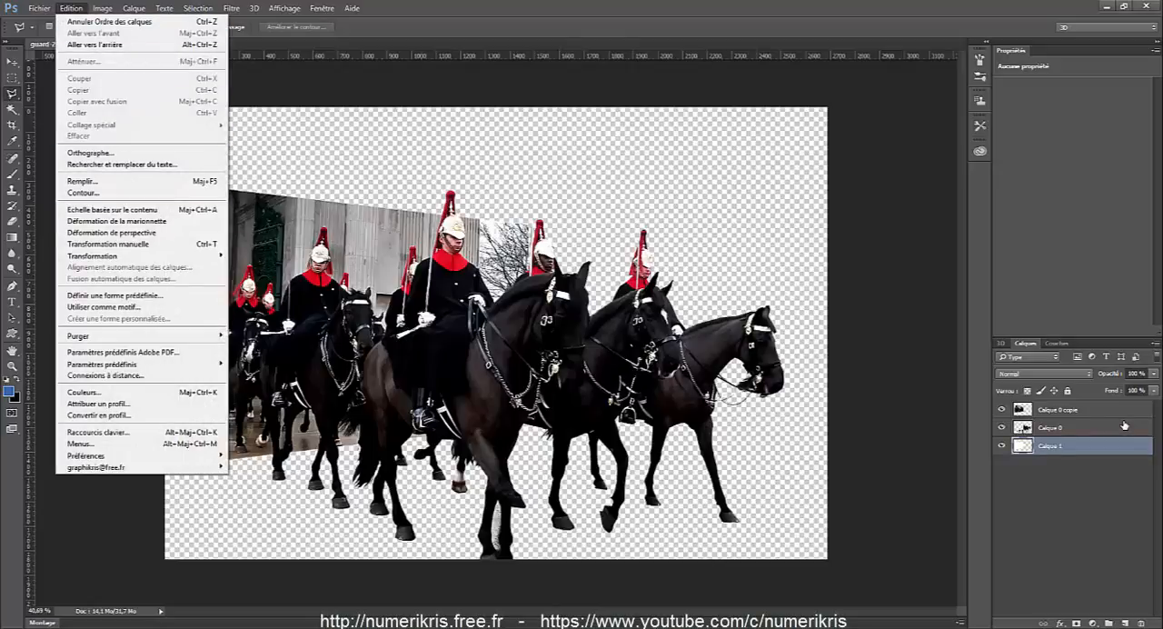
{"action": "left_click", "coordinate": [108, 243]}
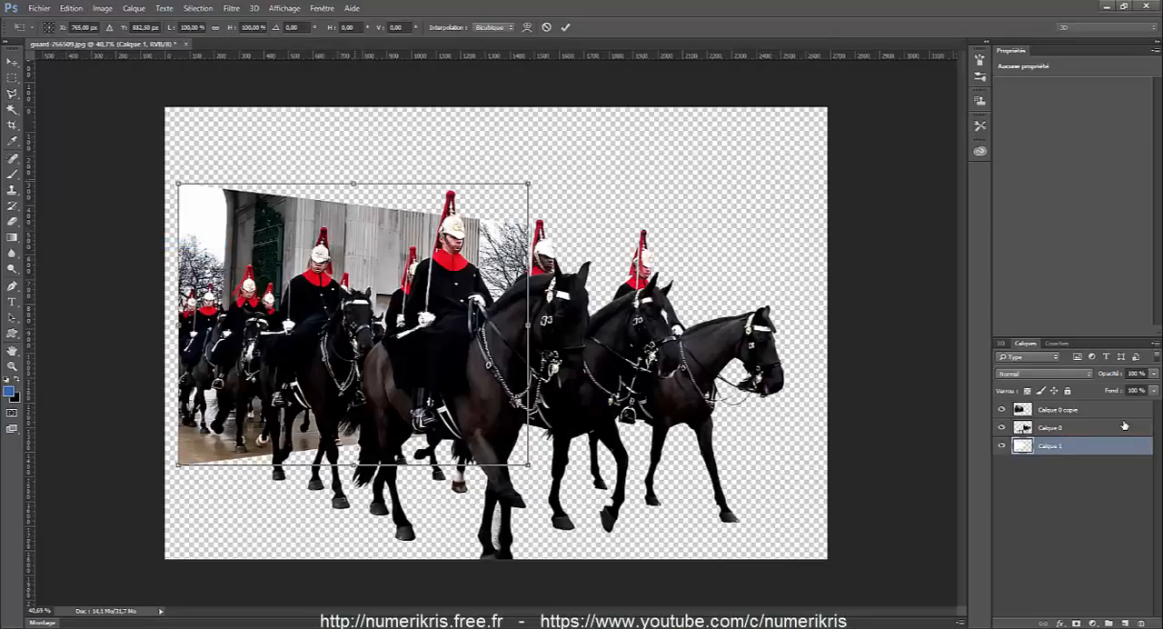
{"action": "left_click_drag", "start_coordinate": [353, 184], "coordinate": [353, 171]}
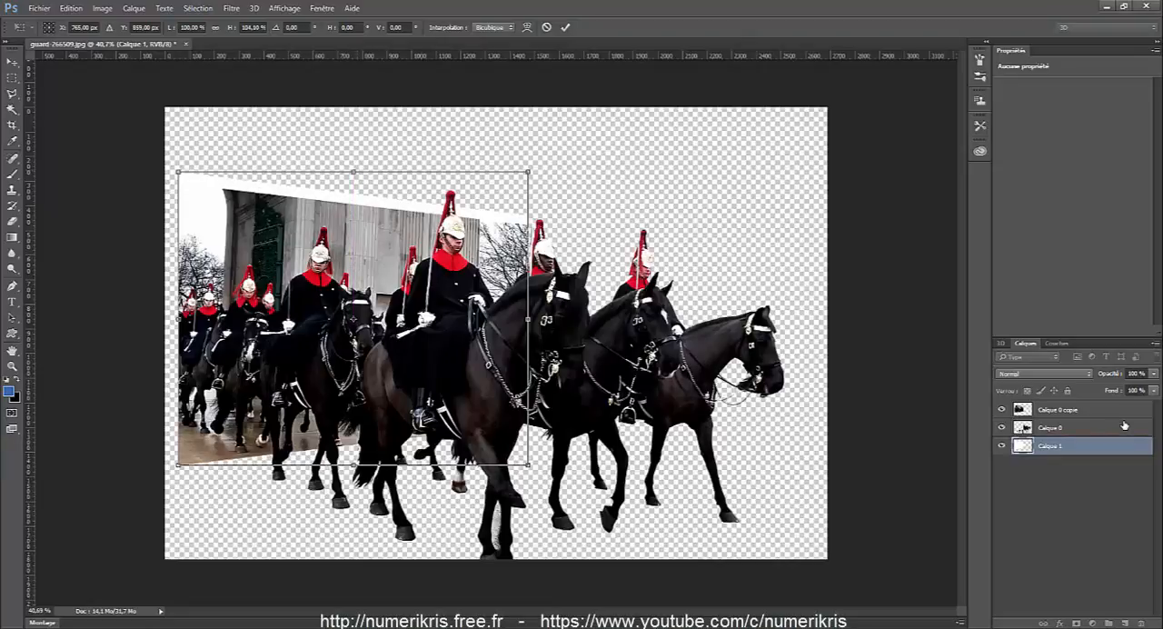
{"action": "left_click_drag", "start_coordinate": [178, 319], "coordinate": [170, 319]}
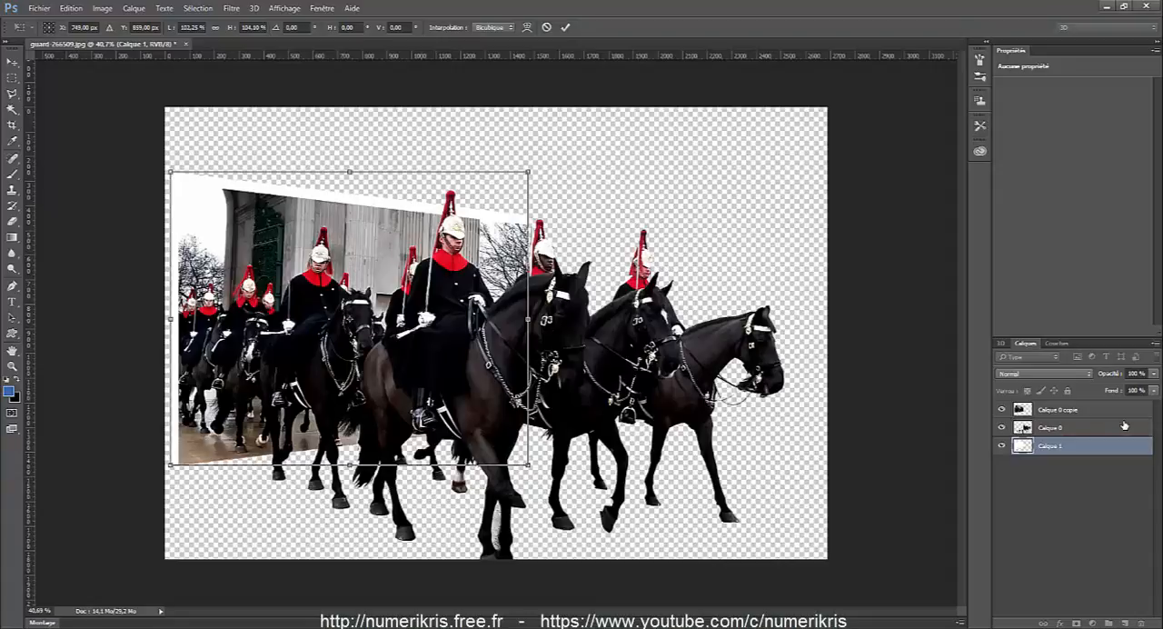
{"action": "left_click_drag", "start_coordinate": [349, 464], "coordinate": [349, 473]}
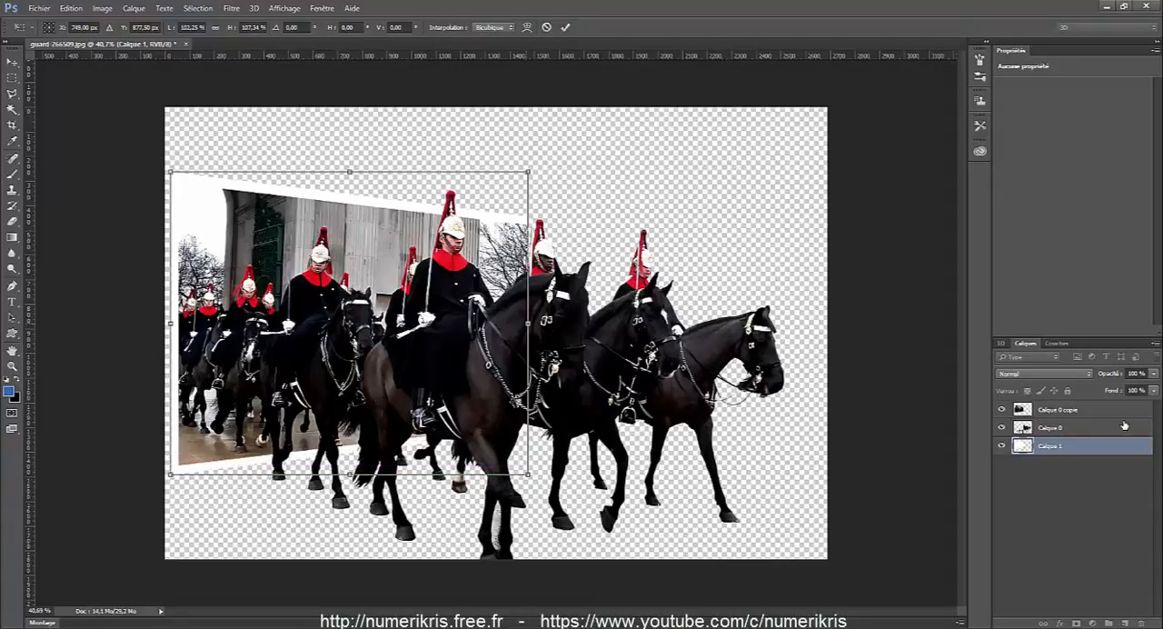
{"action": "left_click_drag", "start_coordinate": [528, 322], "coordinate": [537, 320]}
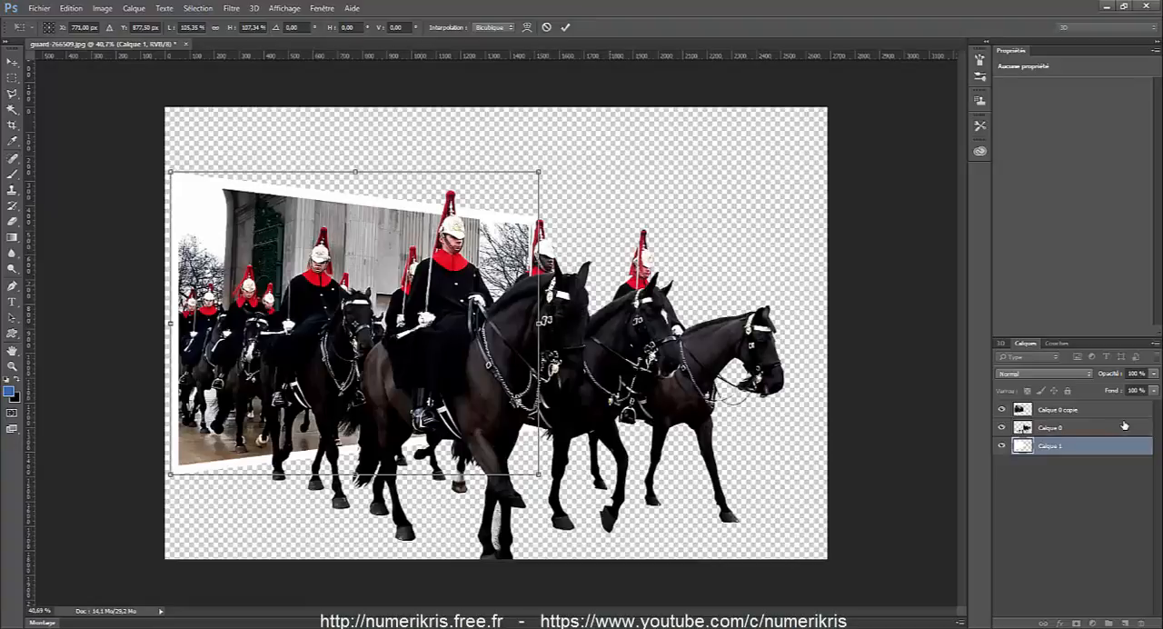
{"action": "key", "text": "Return"}
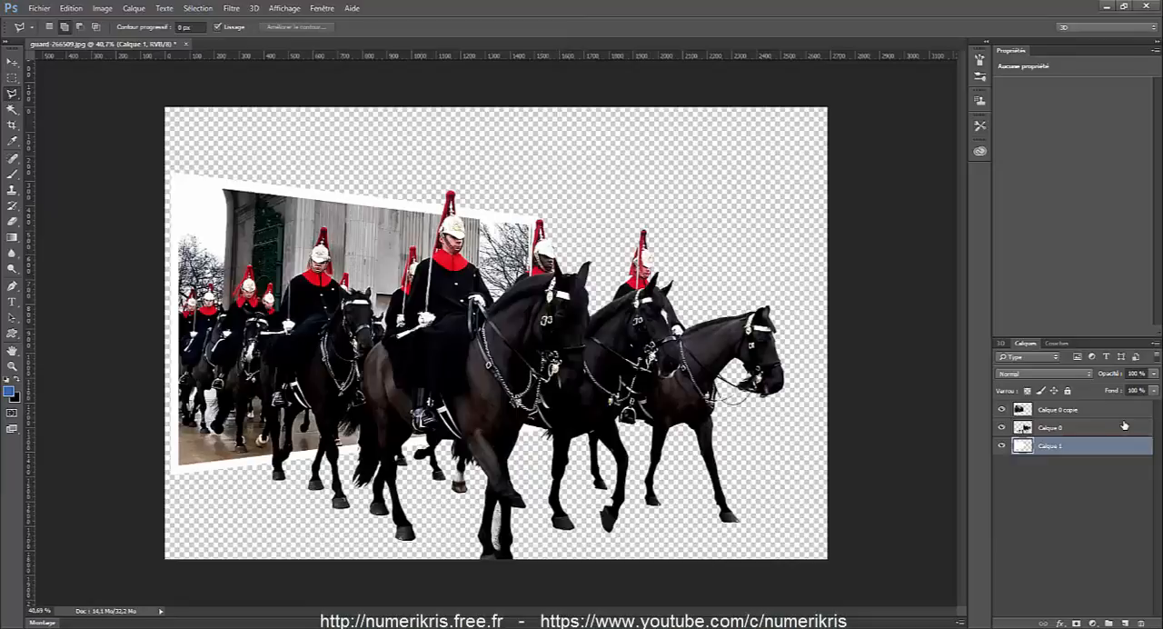
Create a new layer beneath Calque 1 and load the outline of Calque 1 as a selection.
{"action": "key", "text": "ctrl+shift+alt+n"}
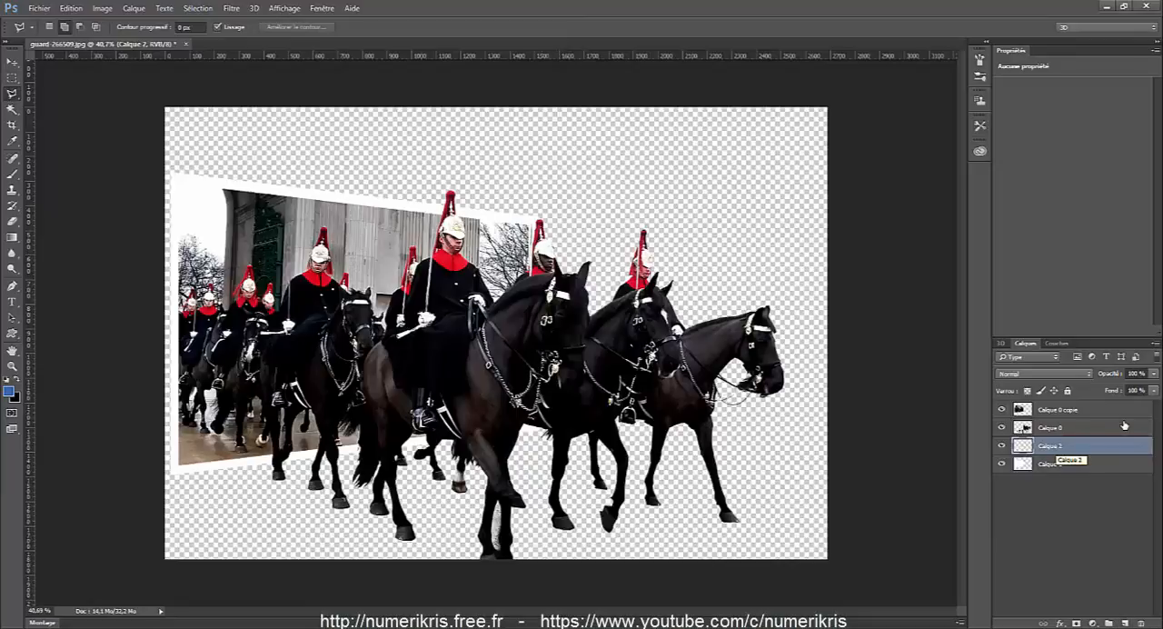
{"action": "key", "text": "ctrl+bracketleft"}
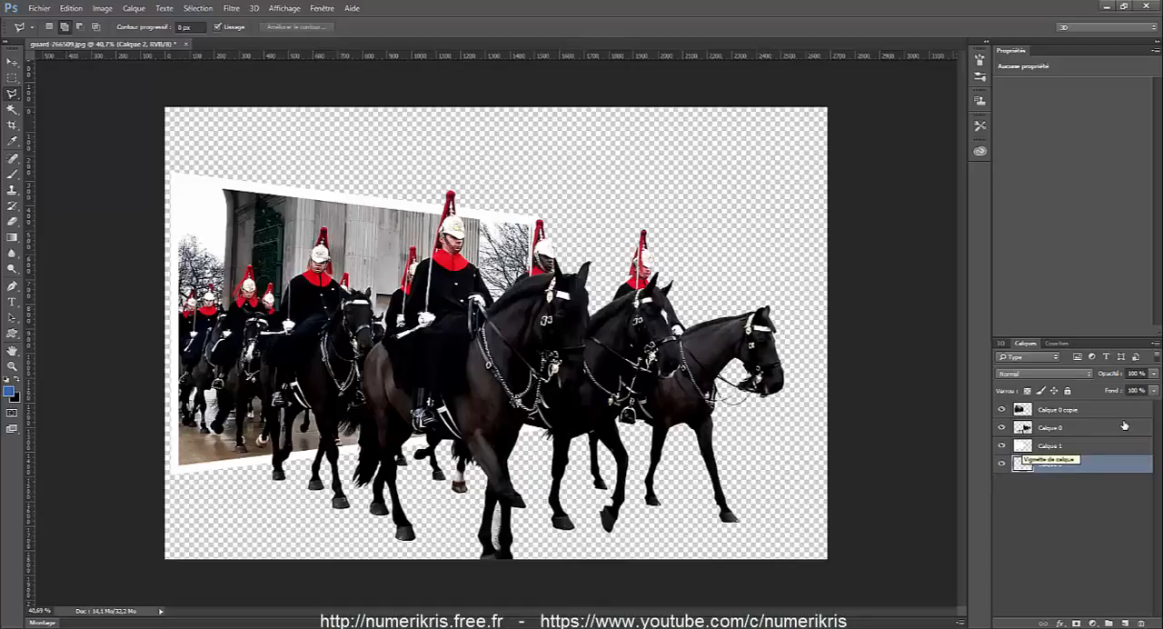
{"action": "left_click", "coordinate": [1023, 447], "text": "ctrl"}
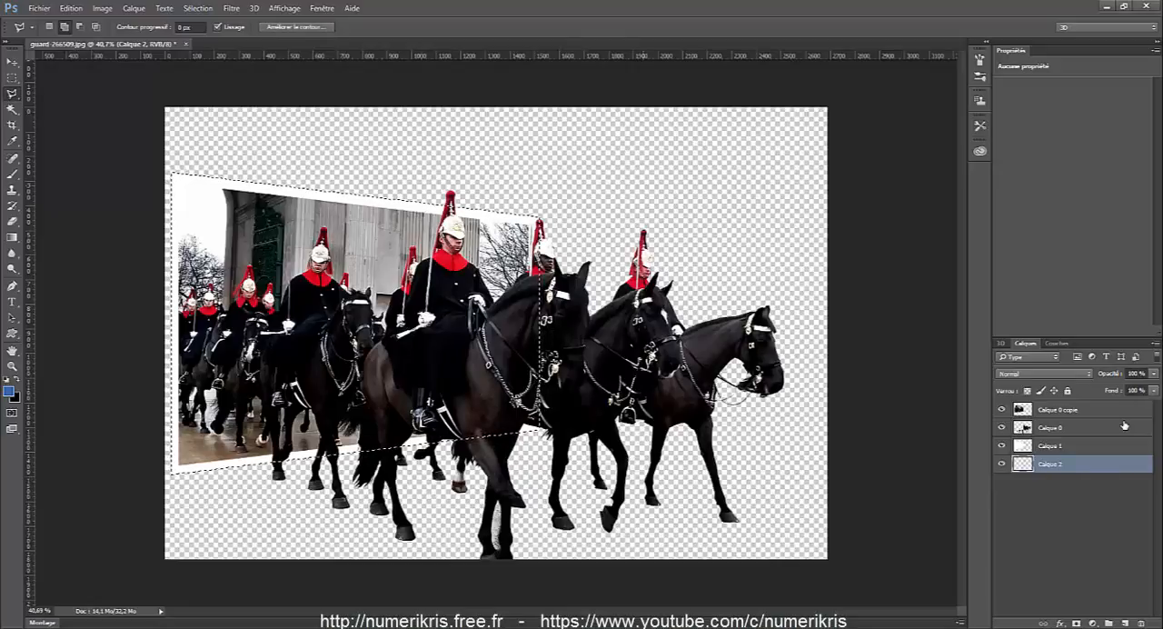
Fill the selection on the new bottom layer with black, and hide and show Calque 1 to check the fill.
{"action": "left_click", "coordinate": [71, 8]}
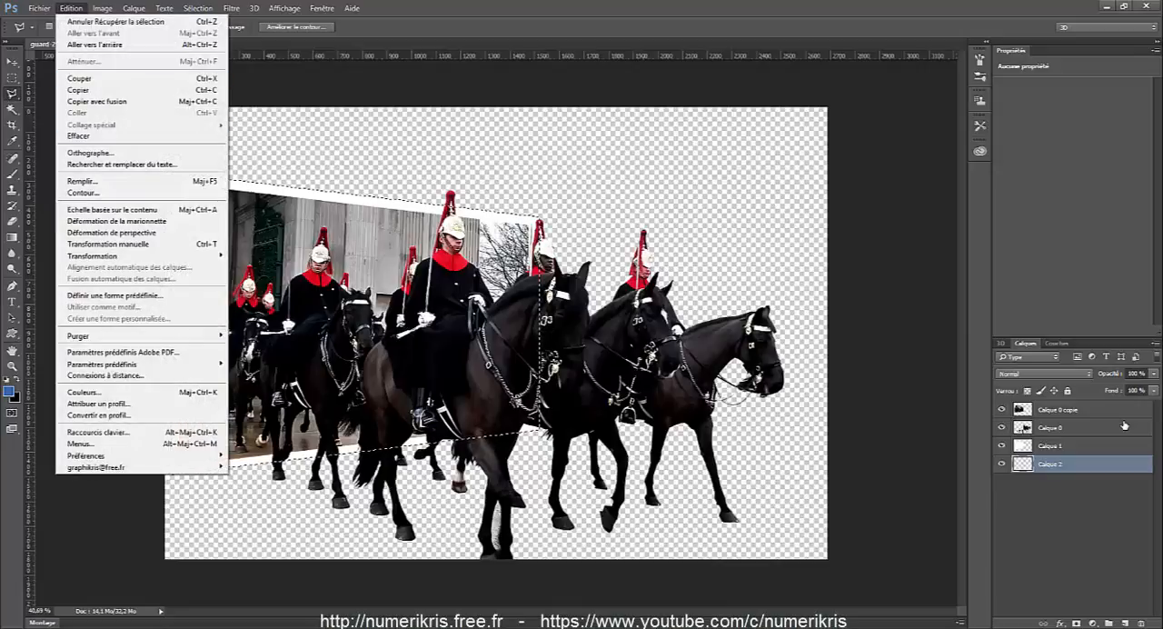
{"action": "left_click", "coordinate": [82, 180]}
{"action": "left_click", "coordinate": [591, 186]}
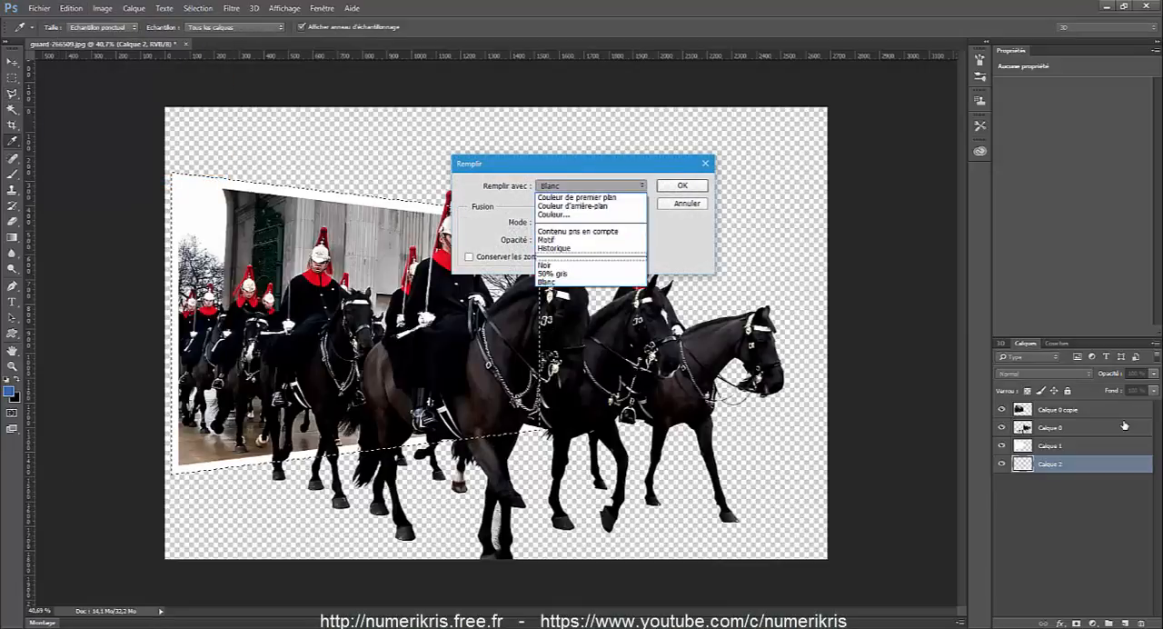
{"action": "left_click", "coordinate": [591, 265]}
{"action": "left_click", "coordinate": [682, 185]}
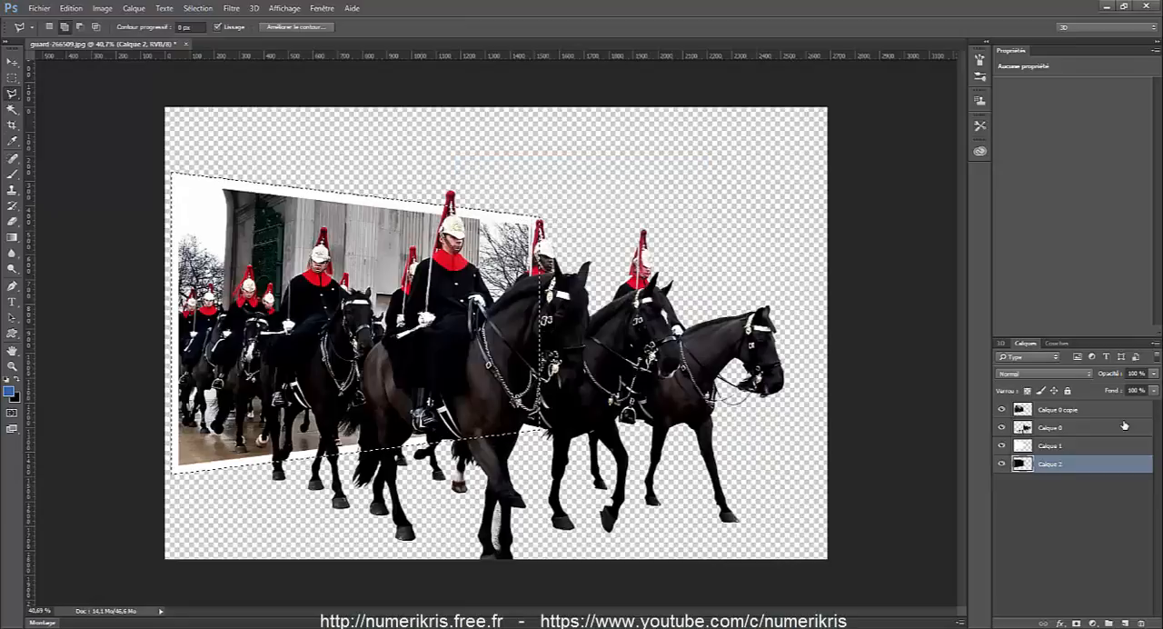
{"action": "left_click", "coordinate": [1001, 445]}
{"action": "left_click", "coordinate": [1001, 445]}
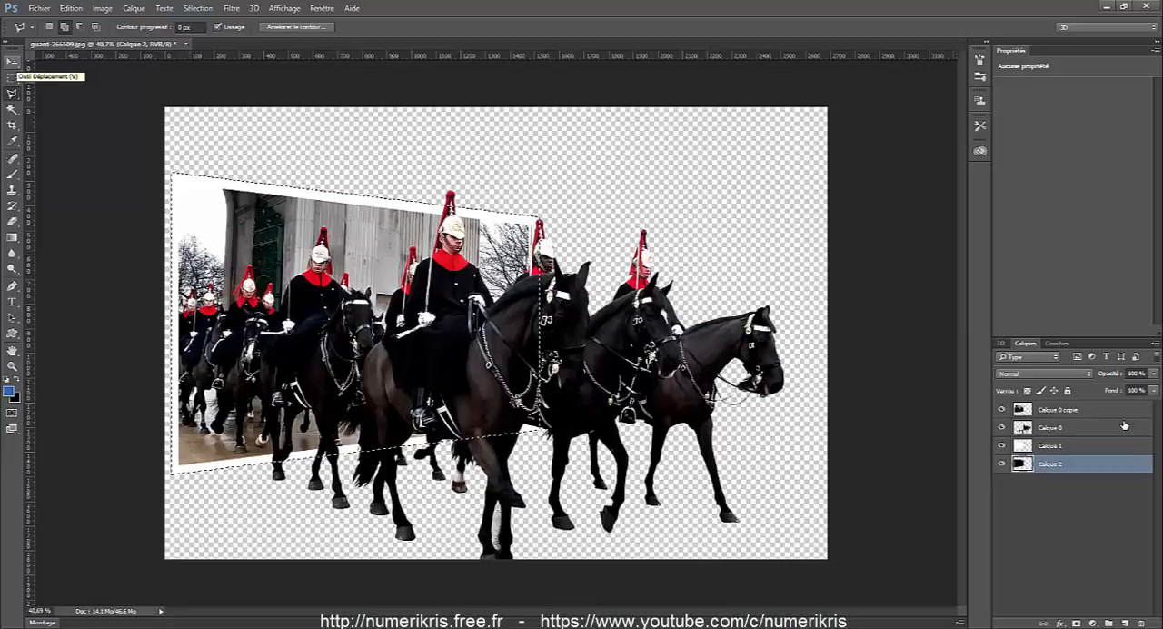
Deselect, offset the black layer slightly down and right of the white frame, and apply a Gaussian blur with a 12.7-pixel radius to it.
{"action": "left_click", "coordinate": [12, 61]}
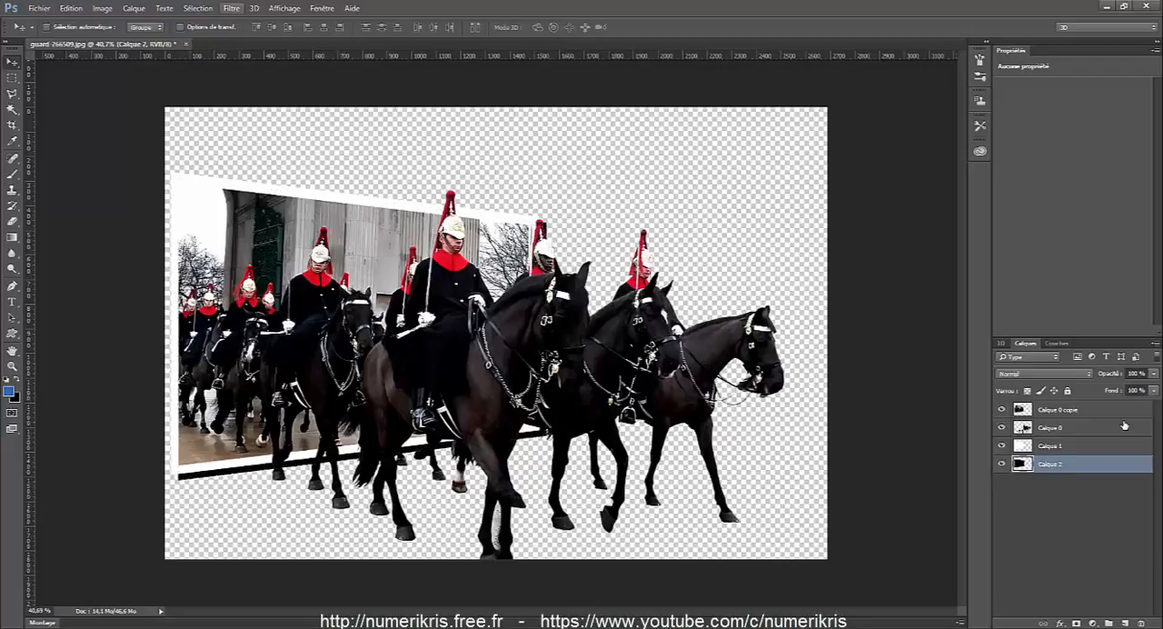
{"action": "left_click", "coordinate": [232, 8]}
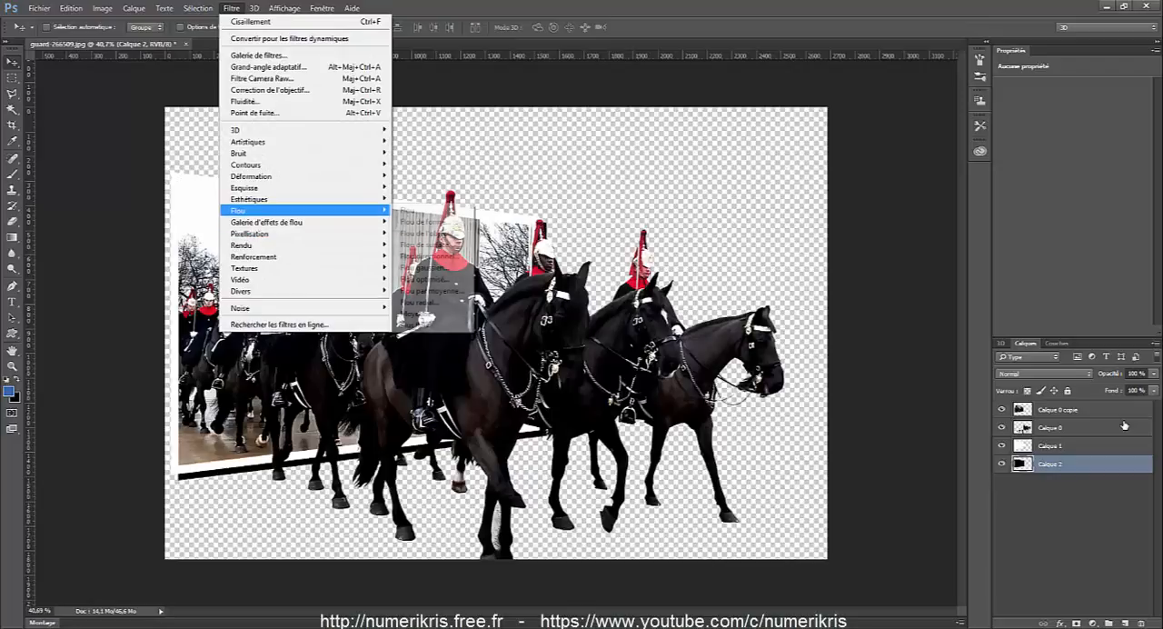
{"action": "left_click", "coordinate": [425, 267]}
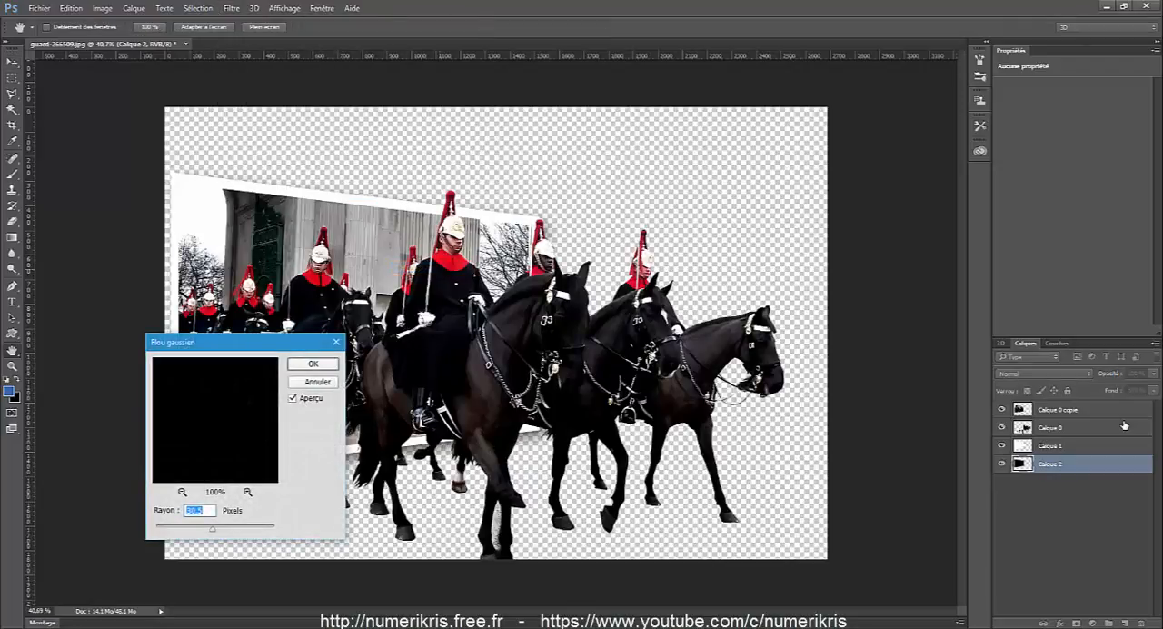
{"action": "left_click_drag", "start_coordinate": [300, 343], "coordinate": [774, 216]}
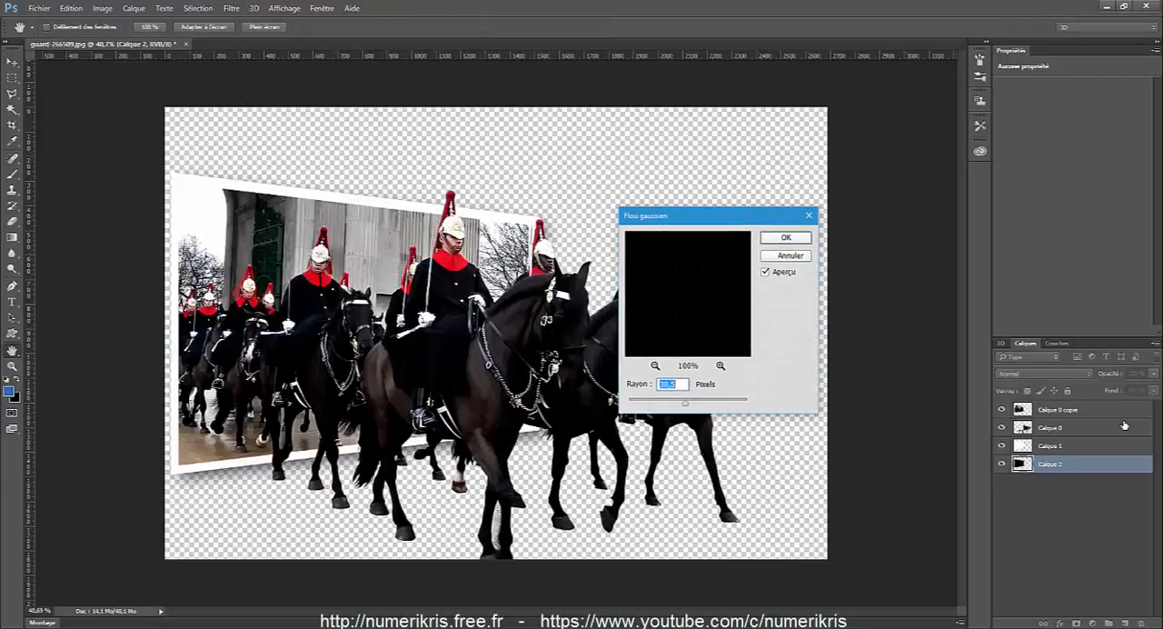
{"action": "type", "text": "3,6"}
{"action": "key", "text": "Down"}
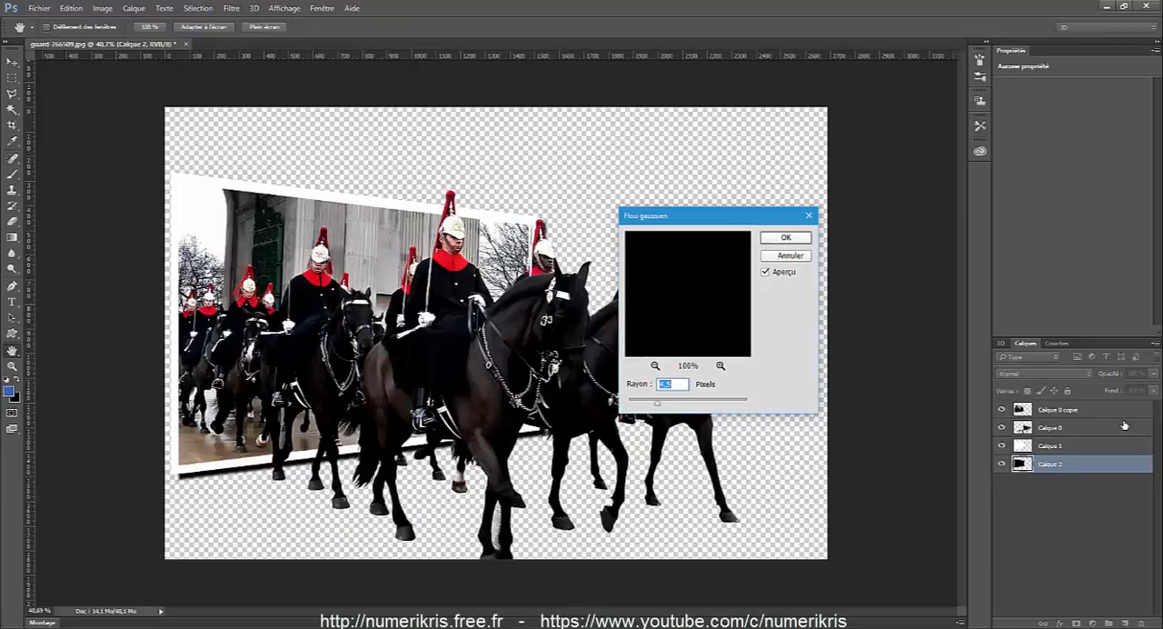
{"action": "type", "text": "6"}
{"action": "type", "text": "8"}
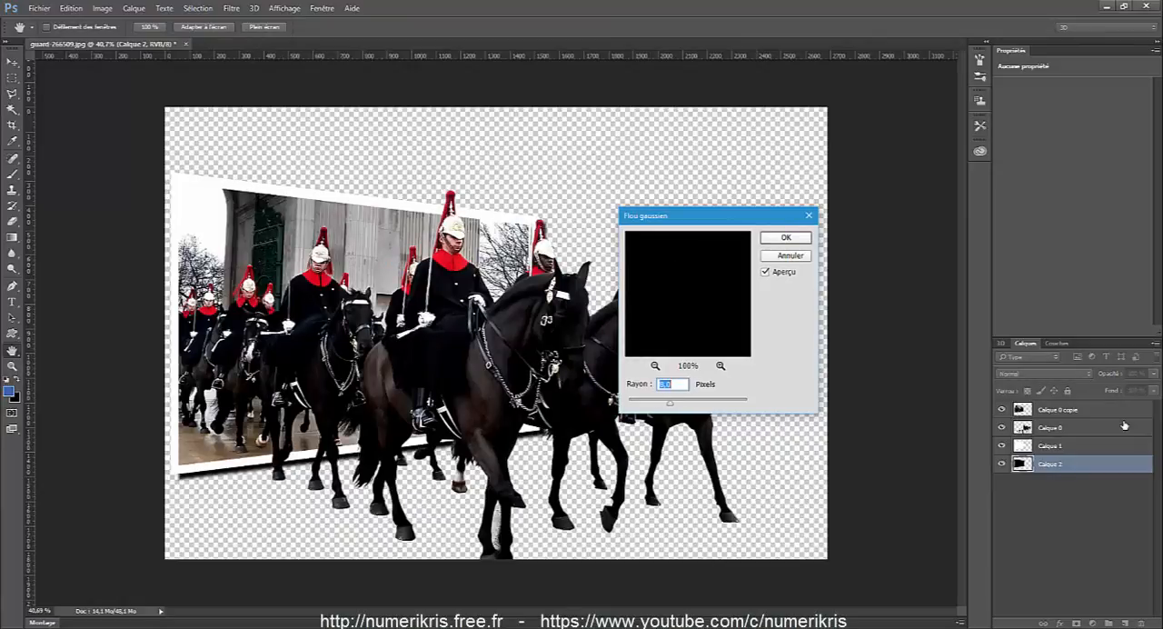
{"action": "type", "text": "14,1"}
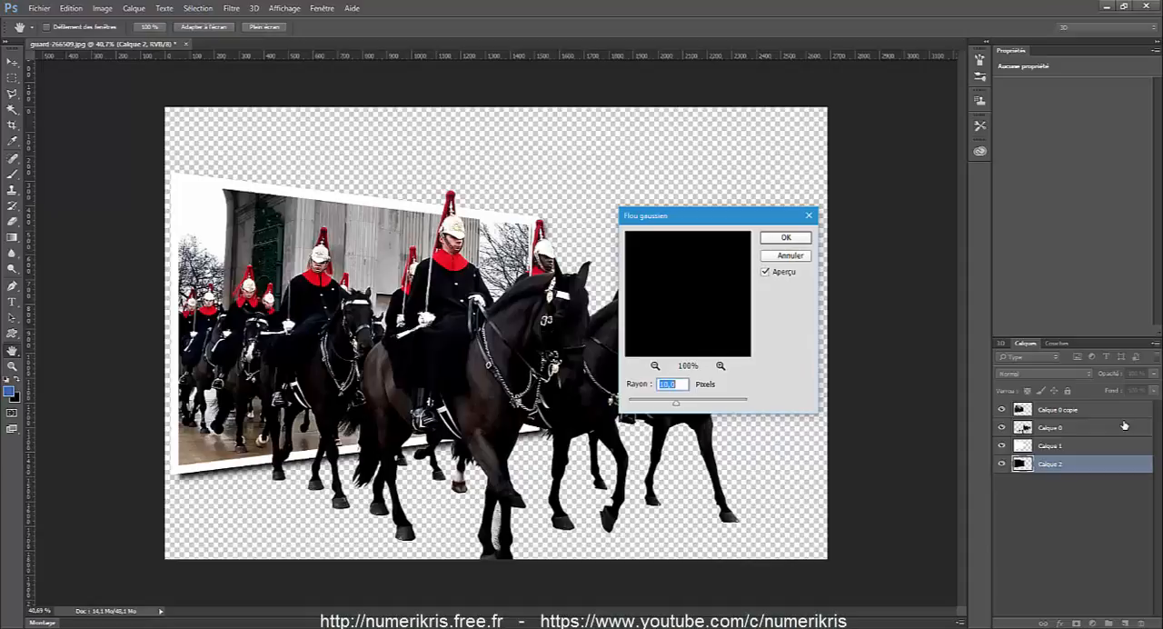
{"action": "key", "text": "Up"}
{"action": "key", "text": "Up"}
{"action": "key", "text": "Up"}
{"action": "key", "text": "Up"}
{"action": "key", "text": "Up"}
{"action": "key", "text": "Up"}
{"action": "key", "text": "Up"}
{"action": "key", "text": "Up"}
{"action": "key", "text": "Up"}
{"action": "key", "text": "Up"}
{"action": "key", "text": "Up"}
{"action": "key", "text": "Up"}
{"action": "key", "text": "Up"}
{"action": "key", "text": "Up"}
{"action": "left_click_drag", "start_coordinate": [679, 403], "coordinate": [677, 402]}
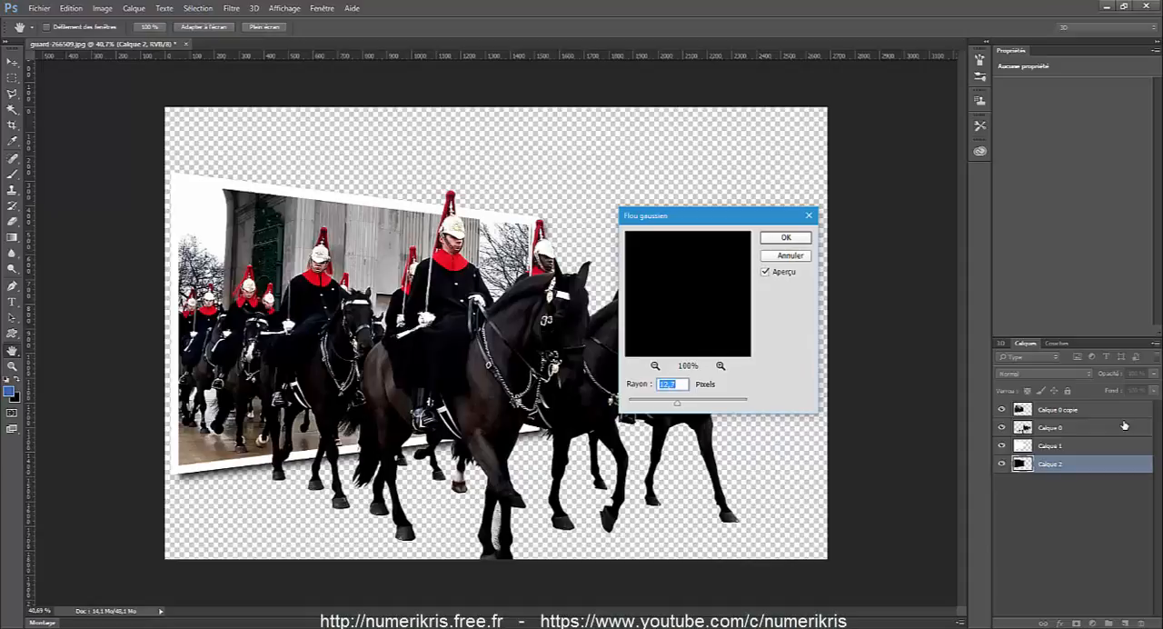
{"action": "key", "text": "Return"}
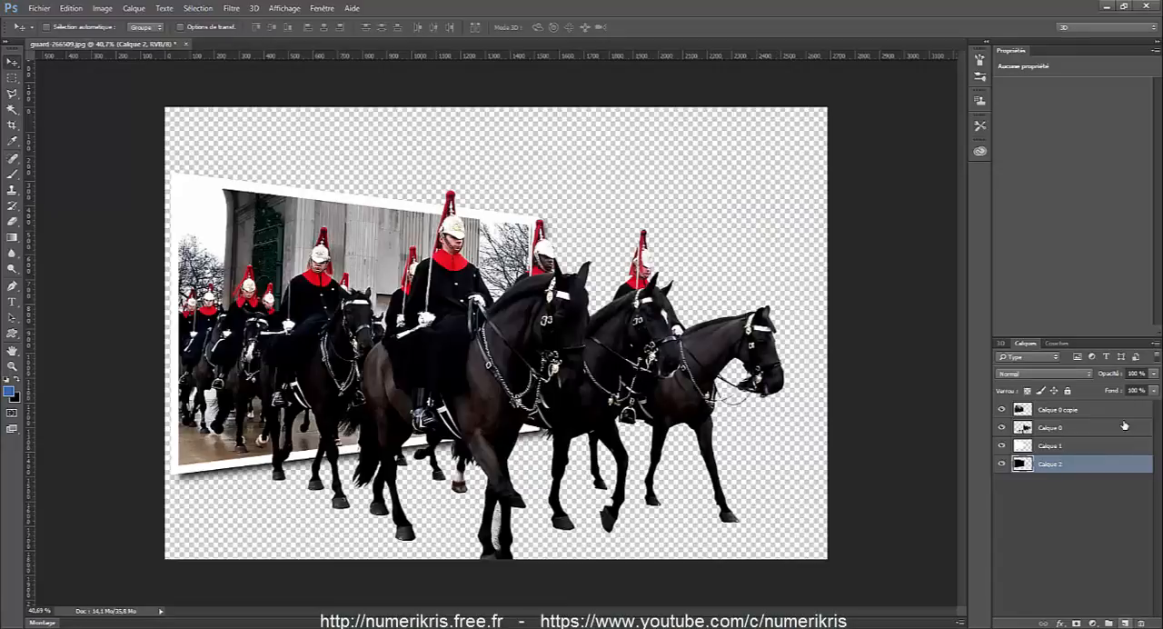
Create a new layer at the bottom of the layer stack and fill it with light grey #d6d6d6.
{"action": "left_click", "coordinate": [1125, 624]}
{"action": "left_click_drag", "start_coordinate": [1081, 464], "coordinate": [1081, 503]}
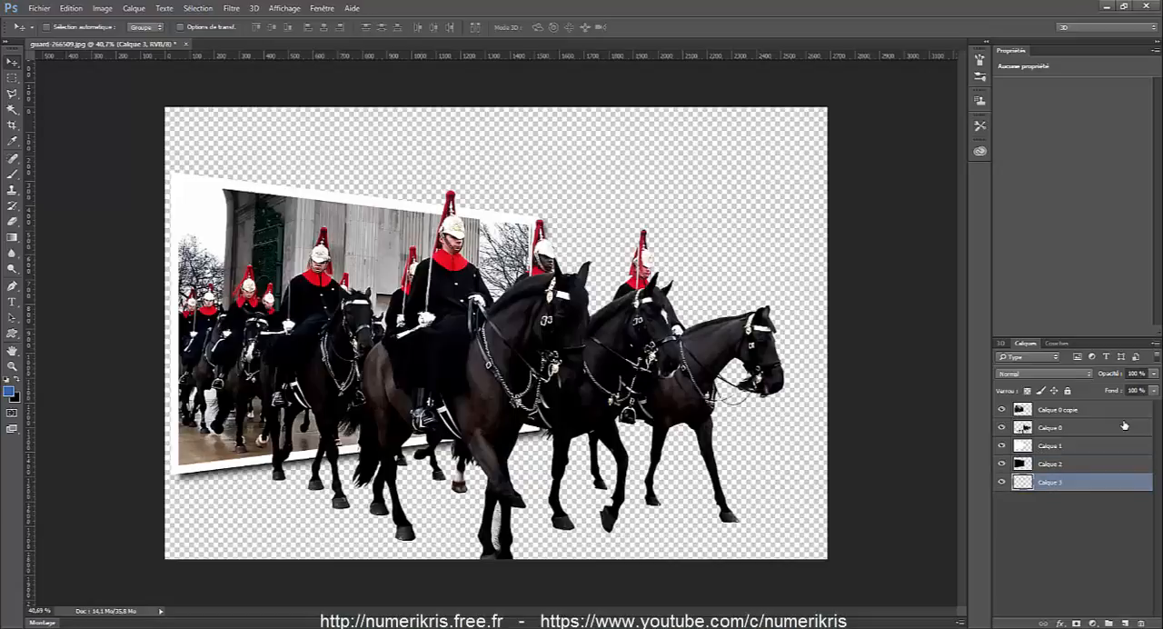
{"action": "left_click", "coordinate": [71, 8]}
{"action": "left_click", "coordinate": [81, 180]}
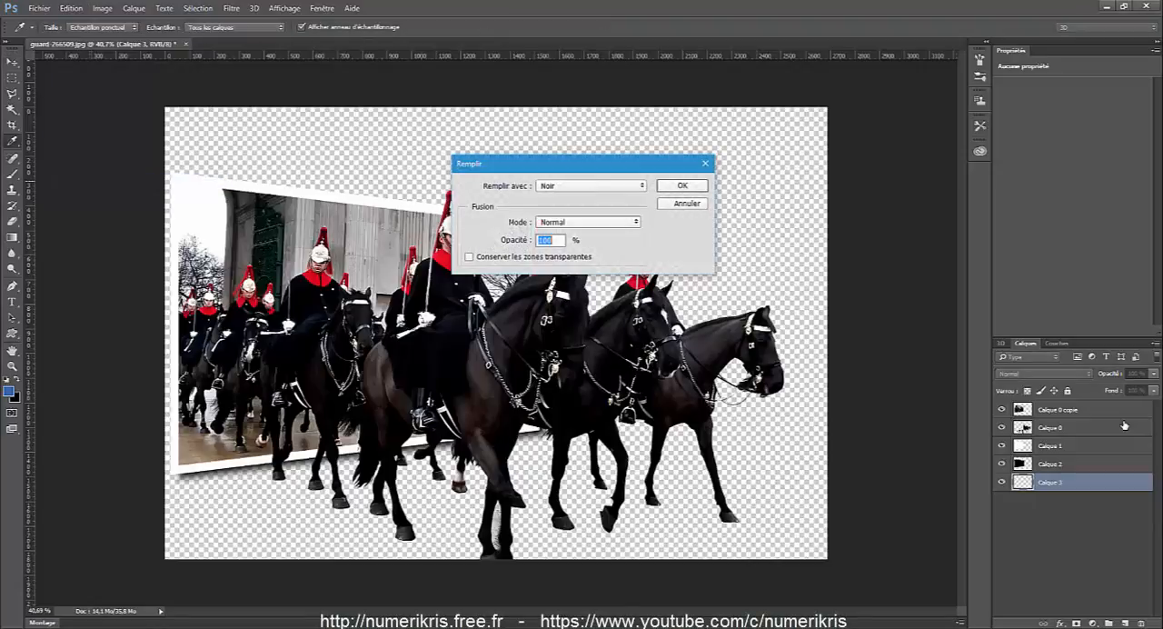
{"action": "left_click", "coordinate": [590, 185]}
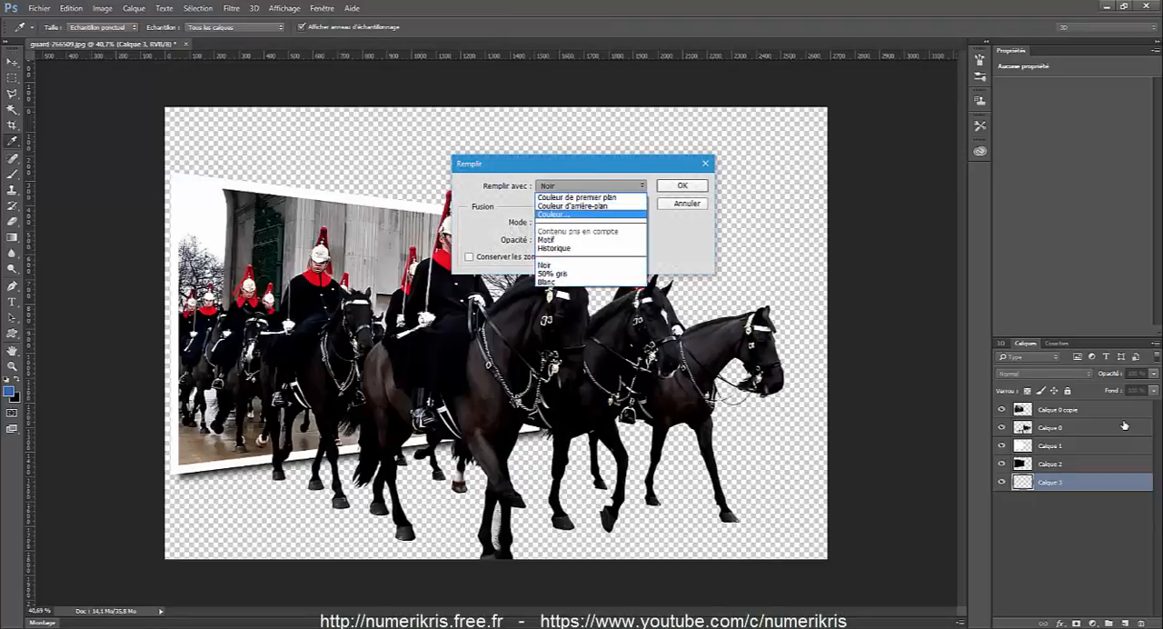
{"action": "left_click", "coordinate": [554, 215]}
{"action": "left_click_drag", "start_coordinate": [610, 276], "coordinate": [607, 271]}
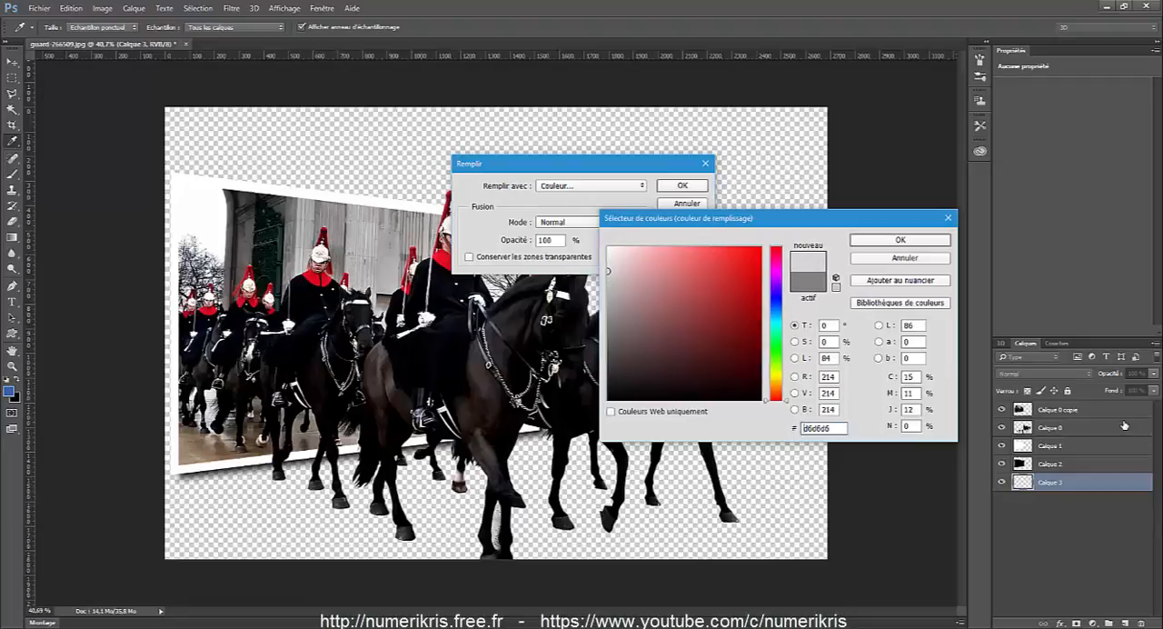
{"action": "left_click", "coordinate": [899, 240]}
{"action": "left_click", "coordinate": [682, 186]}
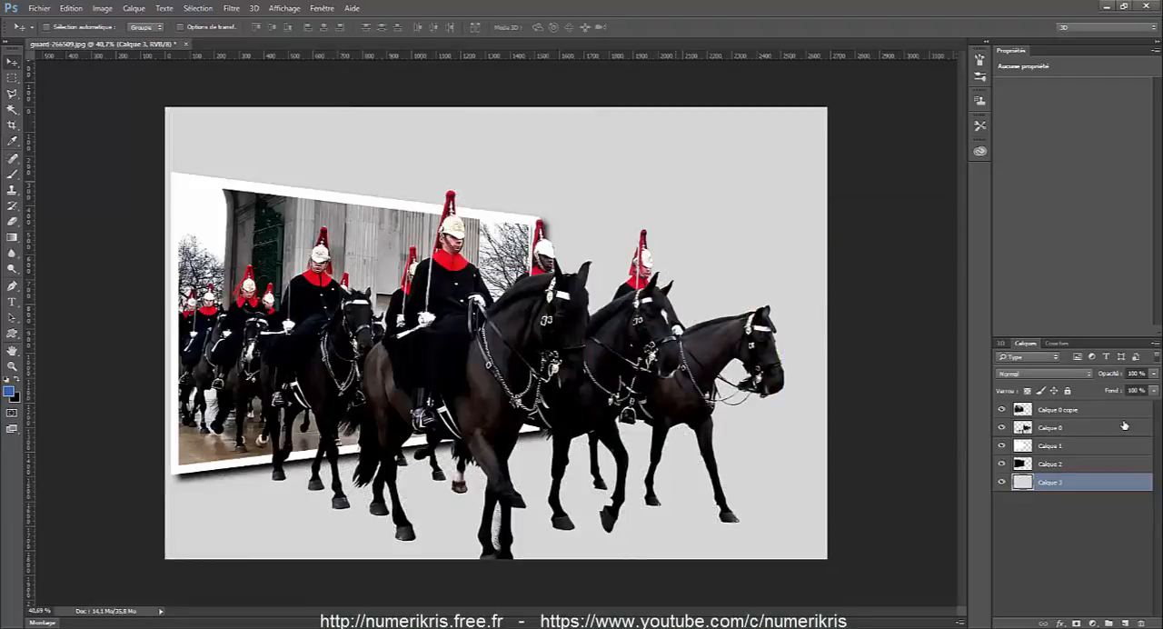